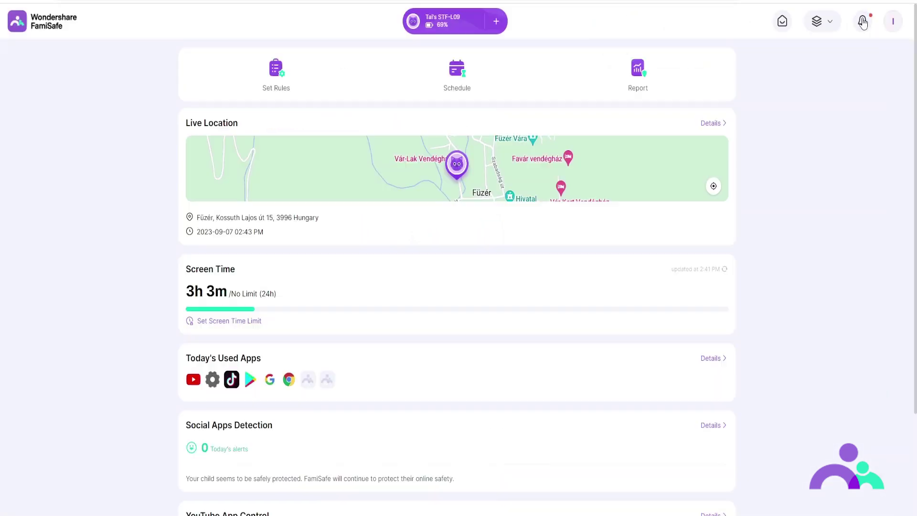
Check the general notifications list and notification settings, then return to the child's dashboard
{"action": "left_click", "coordinate": [802, 42]}
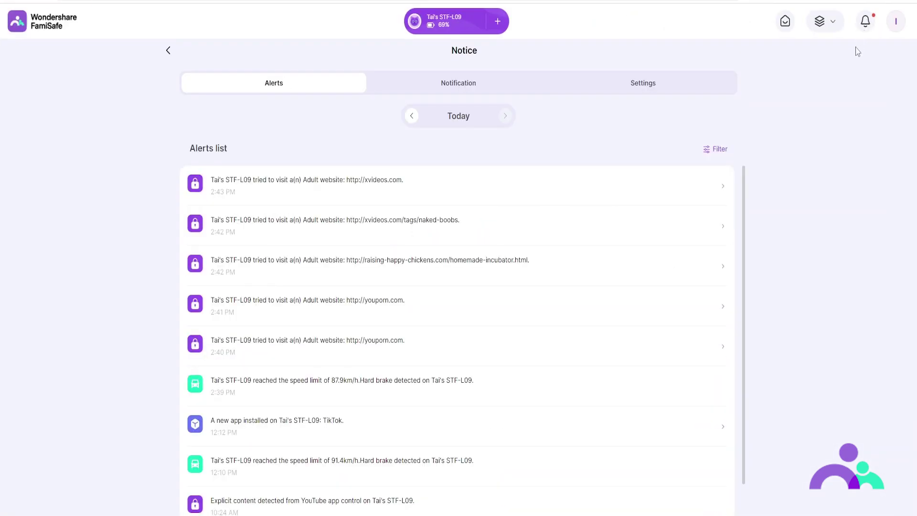
{"action": "left_click", "coordinate": [460, 85]}
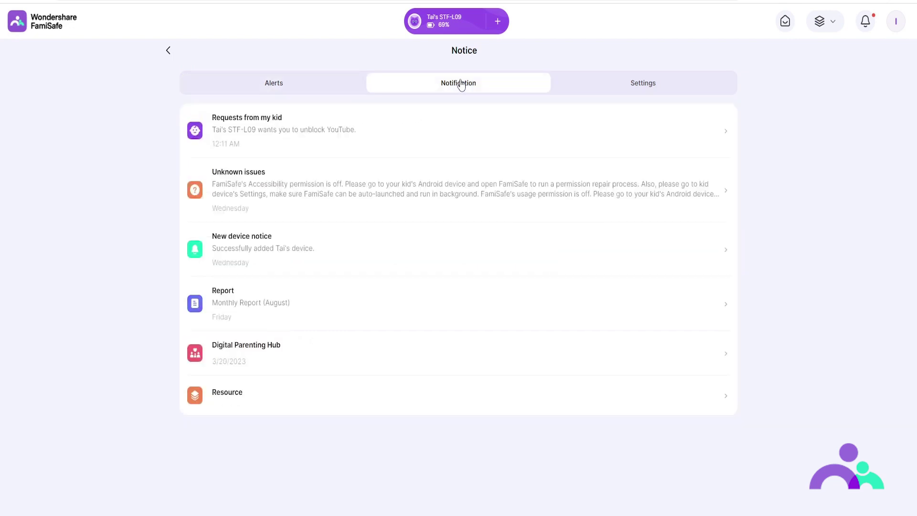
{"action": "left_click", "coordinate": [639, 89]}
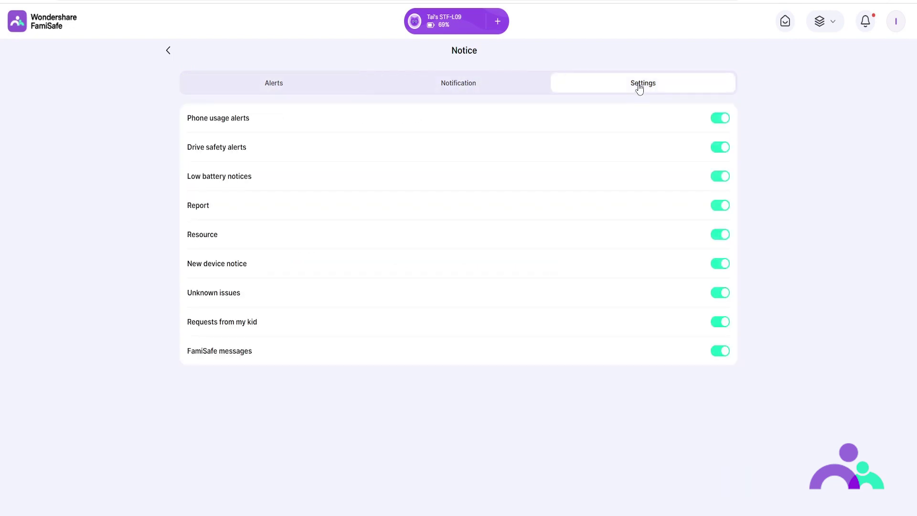
{"action": "left_click", "coordinate": [829, 26]}
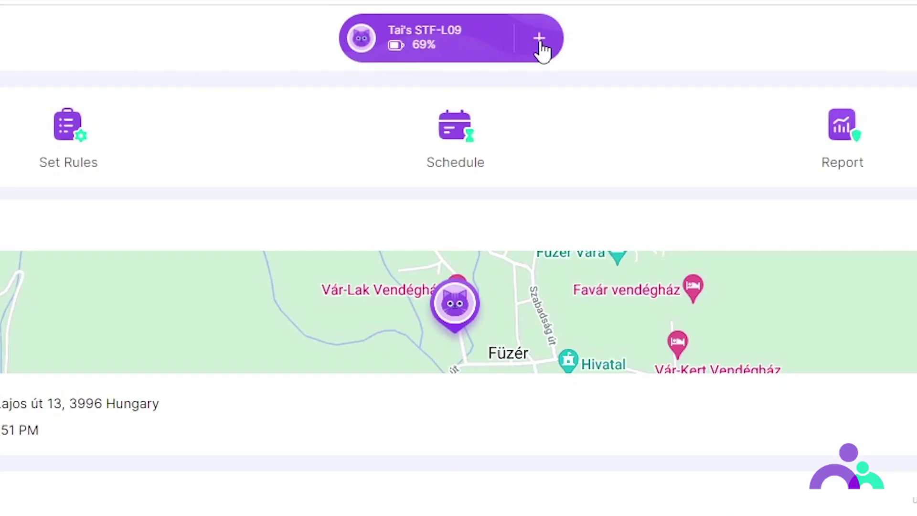
Browse the device pairing steps for PC, Kindle and phone/tablet
{"action": "left_click", "coordinate": [539, 38]}
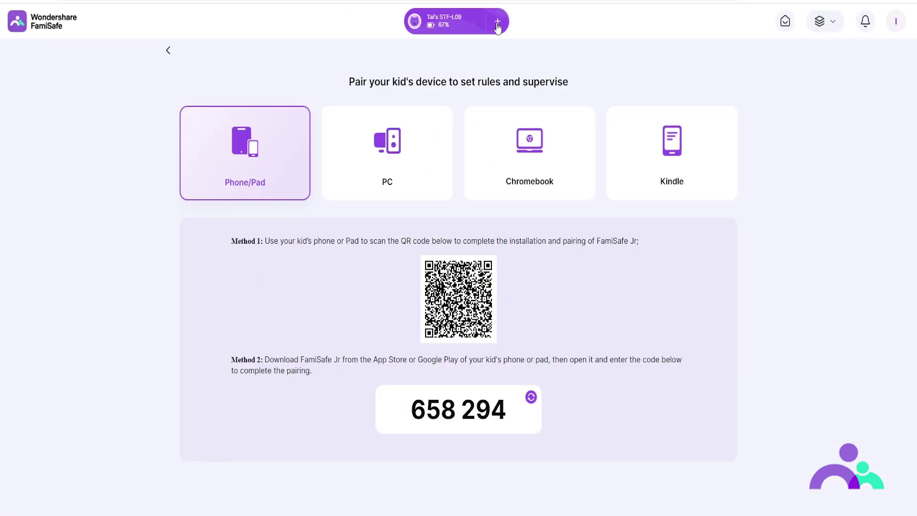
{"action": "left_click", "coordinate": [387, 149]}
{"action": "left_click", "coordinate": [656, 175]}
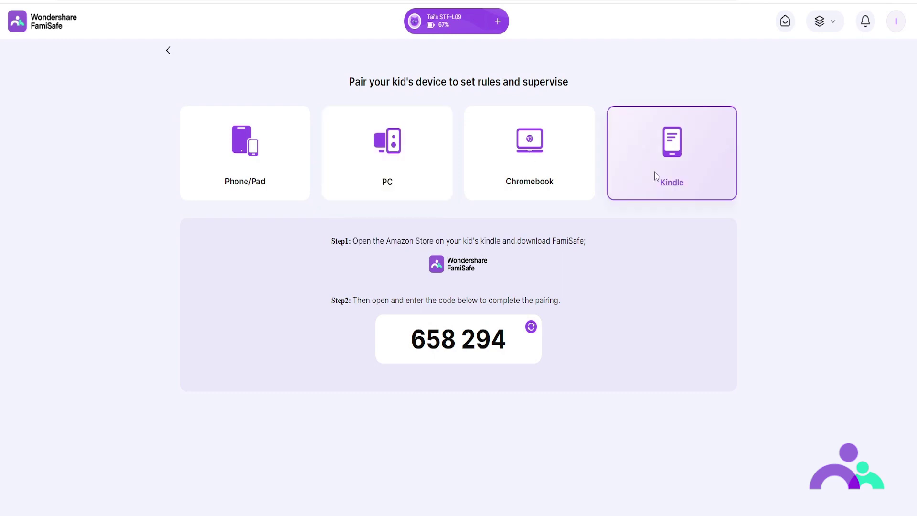
{"action": "left_click", "coordinate": [252, 192]}
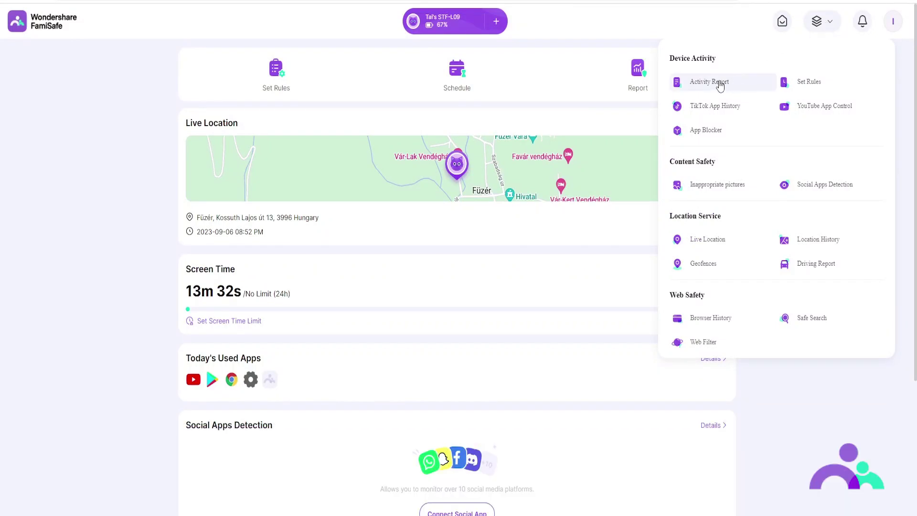
Open today's Activity Report and list the three google.com pages visited
{"action": "left_click", "coordinate": [720, 84]}
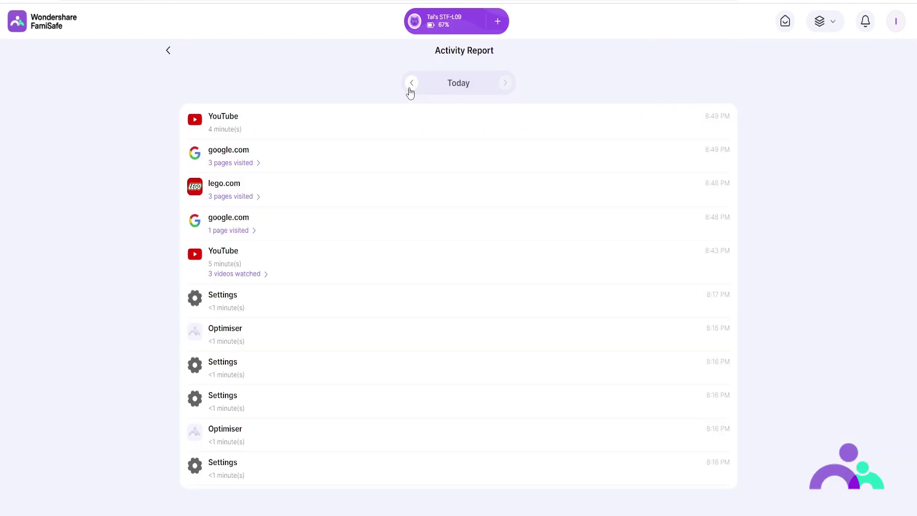
{"action": "left_click", "coordinate": [457, 84]}
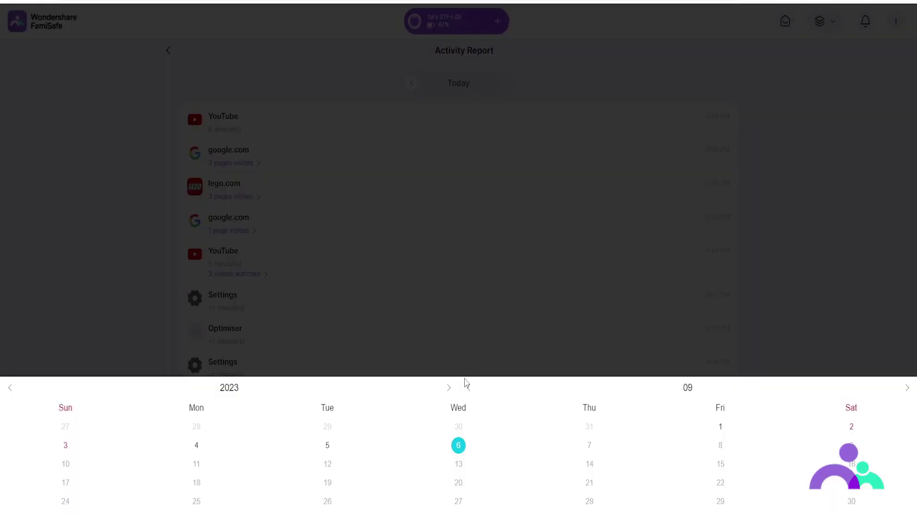
{"action": "left_click", "coordinate": [757, 250]}
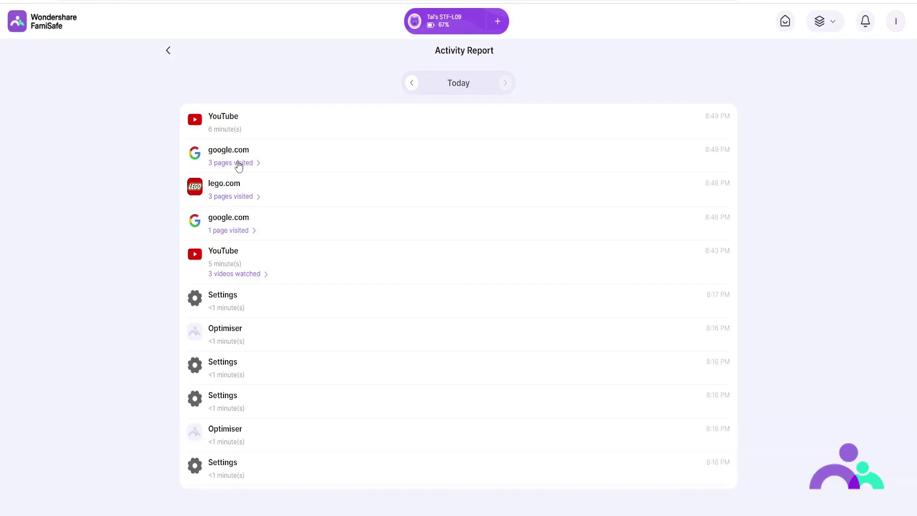
{"action": "left_click", "coordinate": [238, 164]}
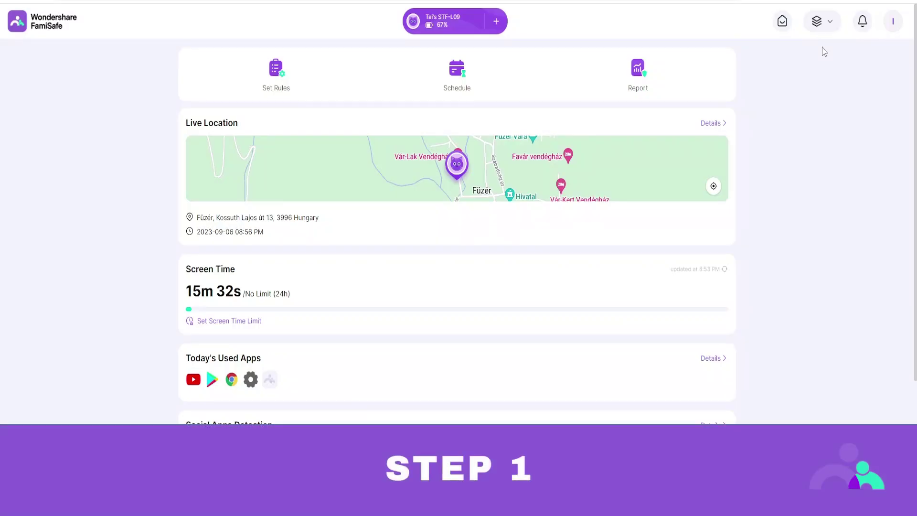
Switch on blocking for the AngerOfStick5 app in App Blocker
{"action": "left_click", "coordinate": [820, 25]}
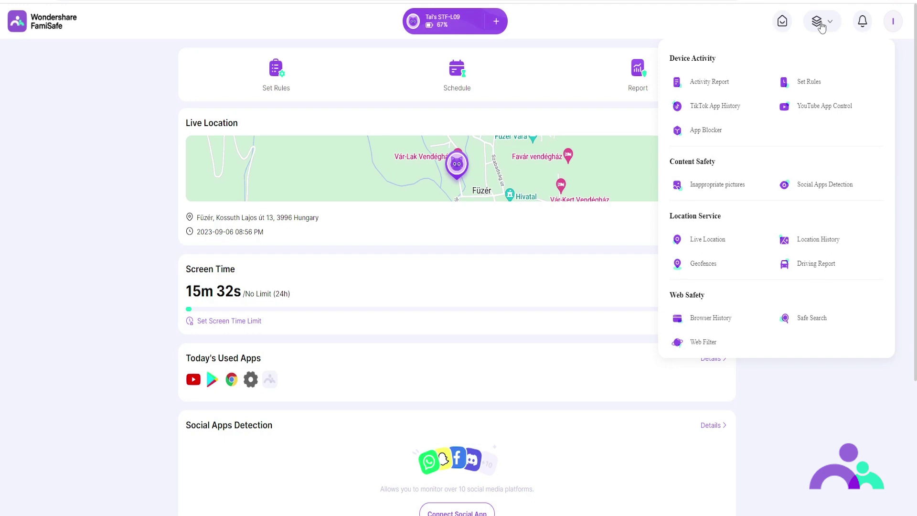
{"action": "left_click", "coordinate": [711, 132]}
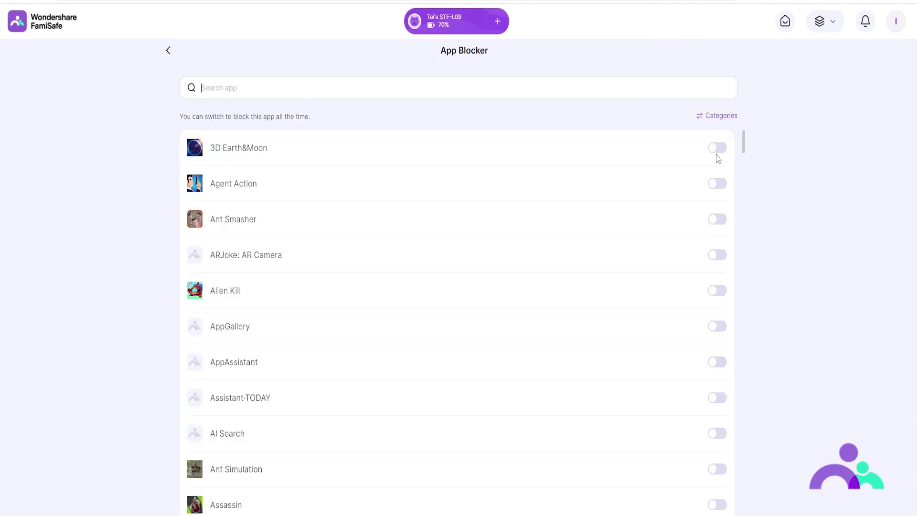
{"action": "scroll", "coordinate": [700, 164], "scroll_direction": "down", "scroll_amount": 8}
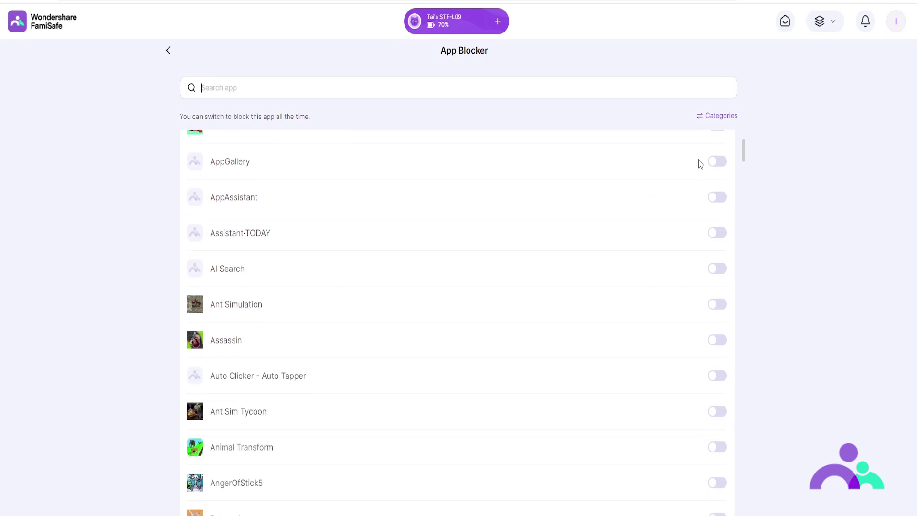
{"action": "scroll", "coordinate": [700, 164], "scroll_direction": "down", "scroll_amount": 1}
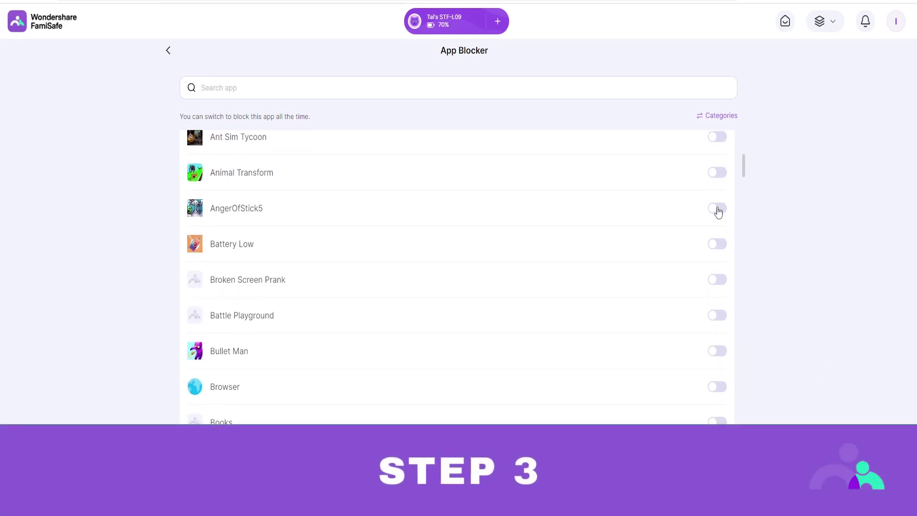
{"action": "left_click", "coordinate": [715, 208]}
{"action": "scroll", "coordinate": [715, 213], "scroll_direction": "up", "scroll_amount": 1}
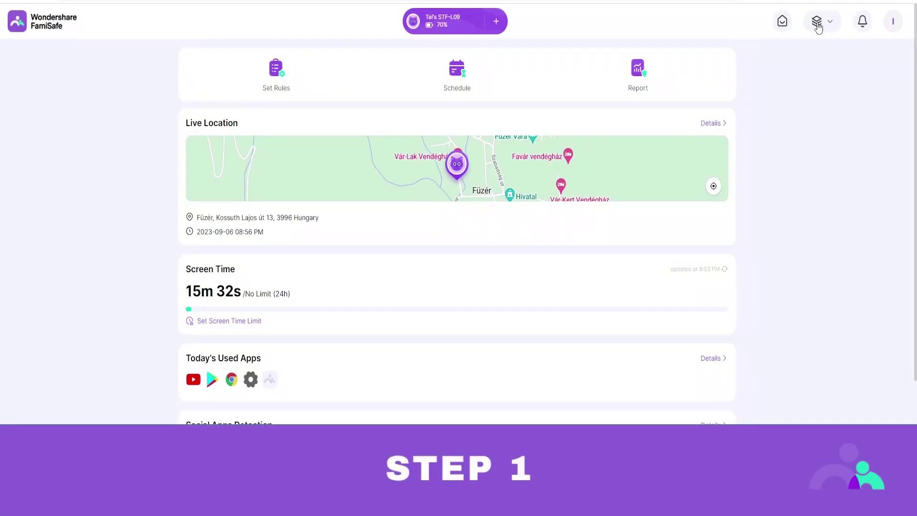
Enable a custom screen time limit: 2h on Sunday, 1h on other days
{"action": "left_click", "coordinate": [818, 24]}
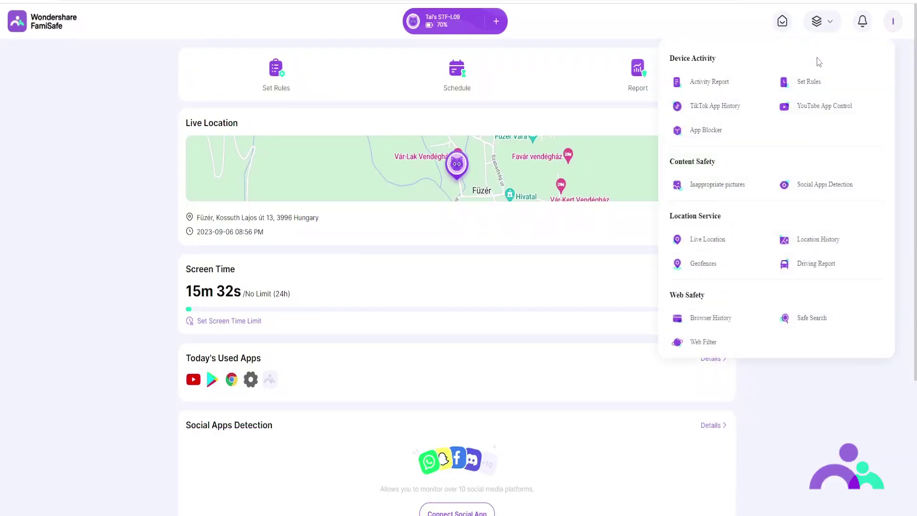
{"action": "left_click", "coordinate": [812, 82]}
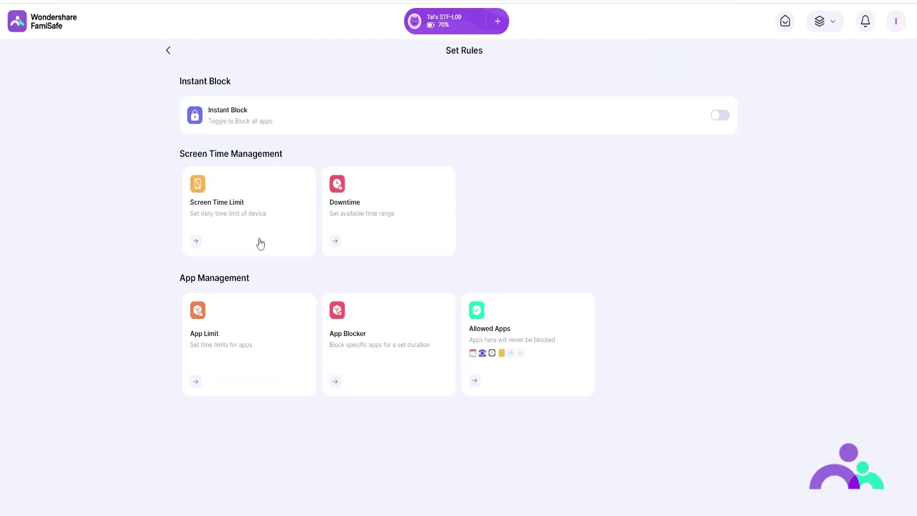
{"action": "left_click", "coordinate": [260, 243]}
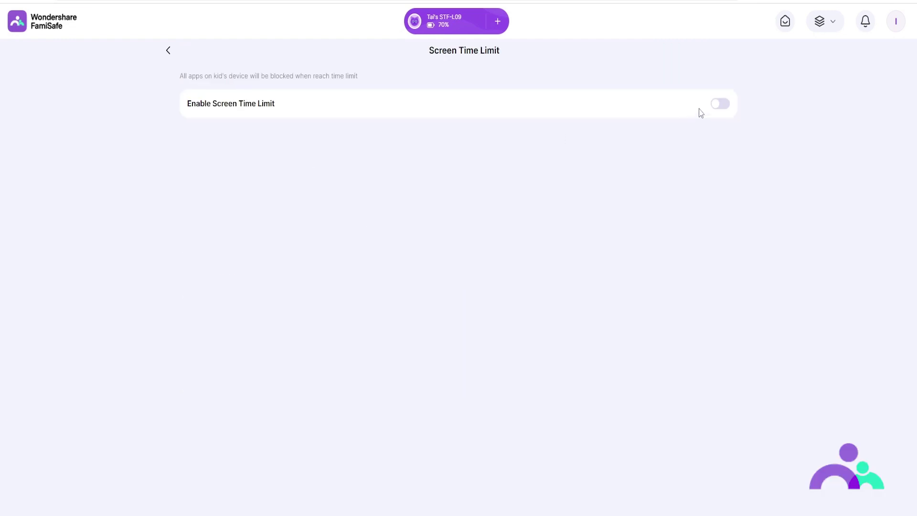
{"action": "left_click", "coordinate": [721, 106]}
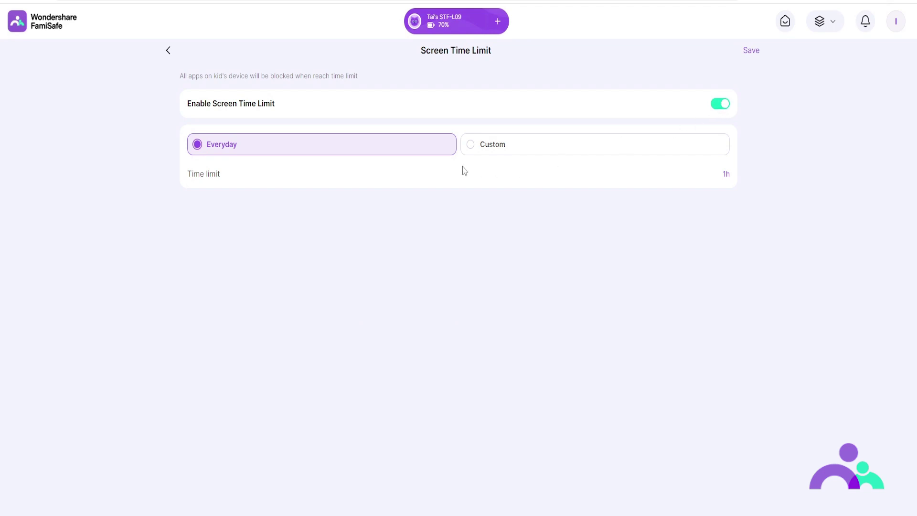
{"action": "left_click", "coordinate": [384, 180]}
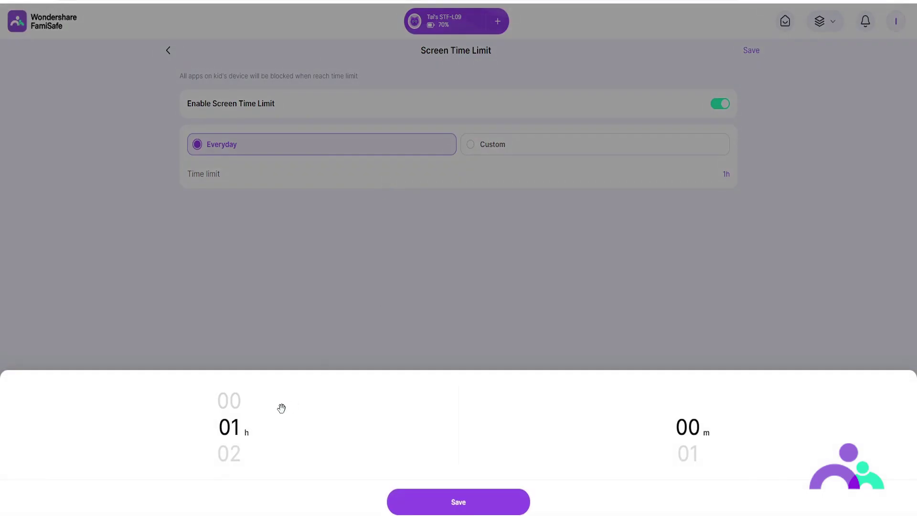
{"action": "left_click", "coordinate": [346, 329]}
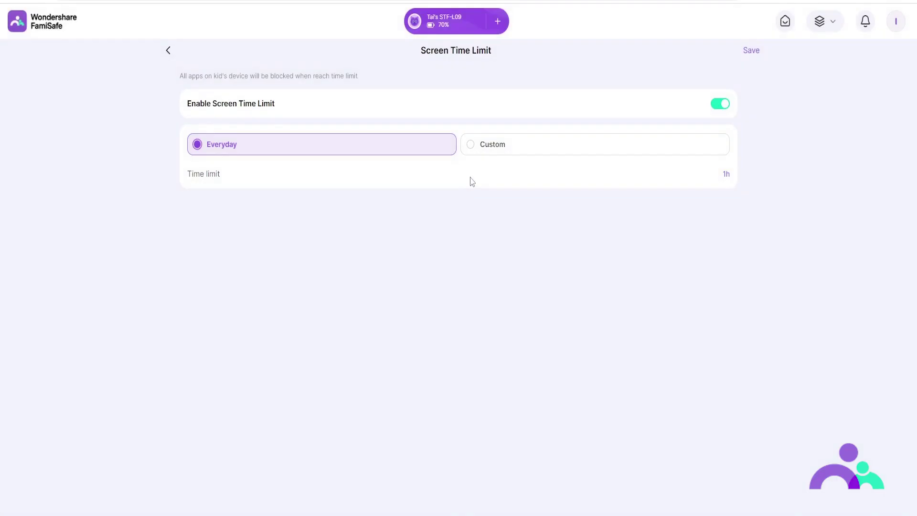
{"action": "left_click", "coordinate": [488, 142]}
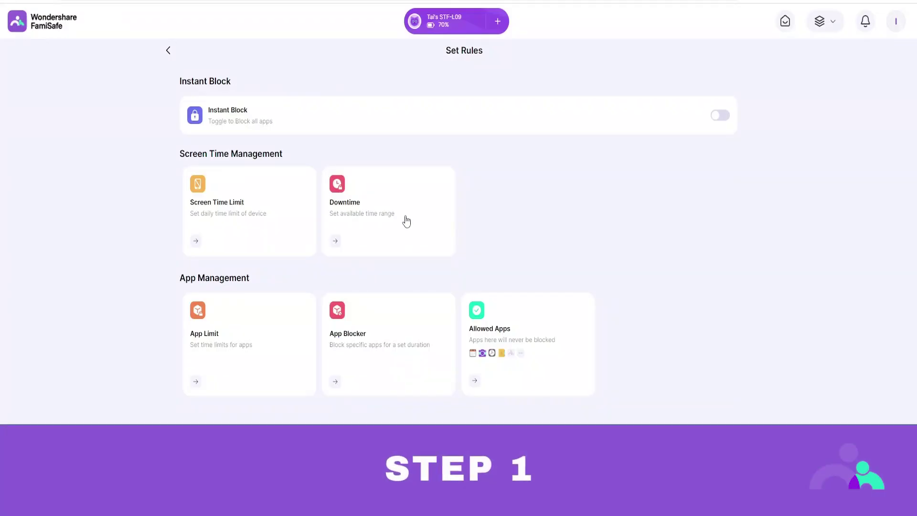
Create a 'Night time' Downtime schedule, 20:00–08:00 weekdays, Sunday and Saturday off
{"action": "left_click", "coordinate": [406, 222]}
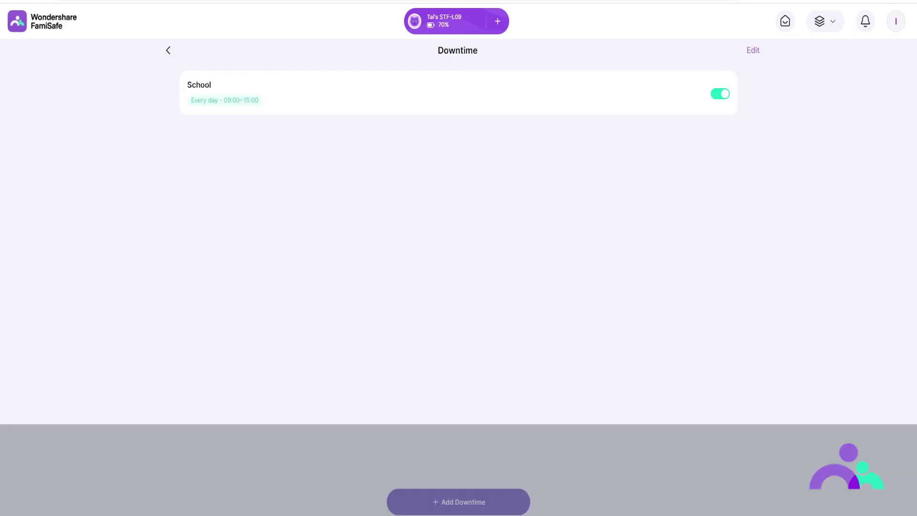
{"action": "left_click", "coordinate": [449, 504]}
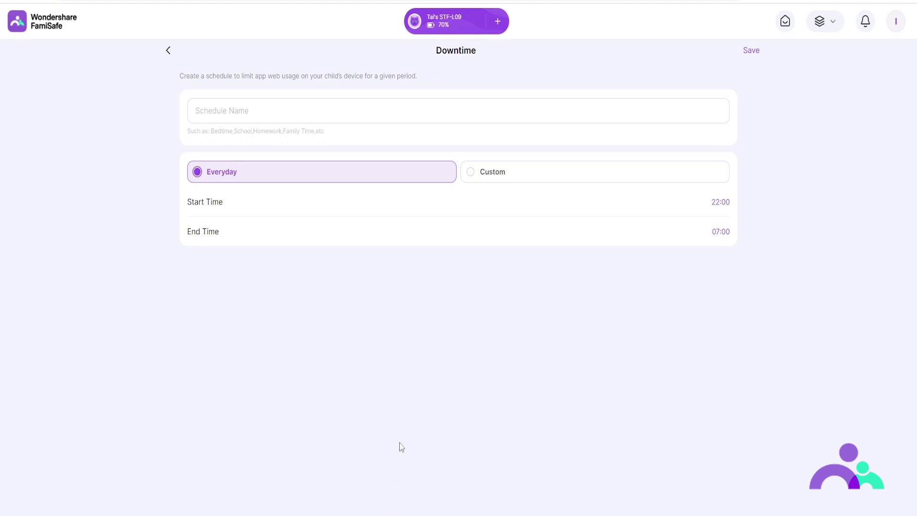
{"action": "left_click", "coordinate": [227, 103]}
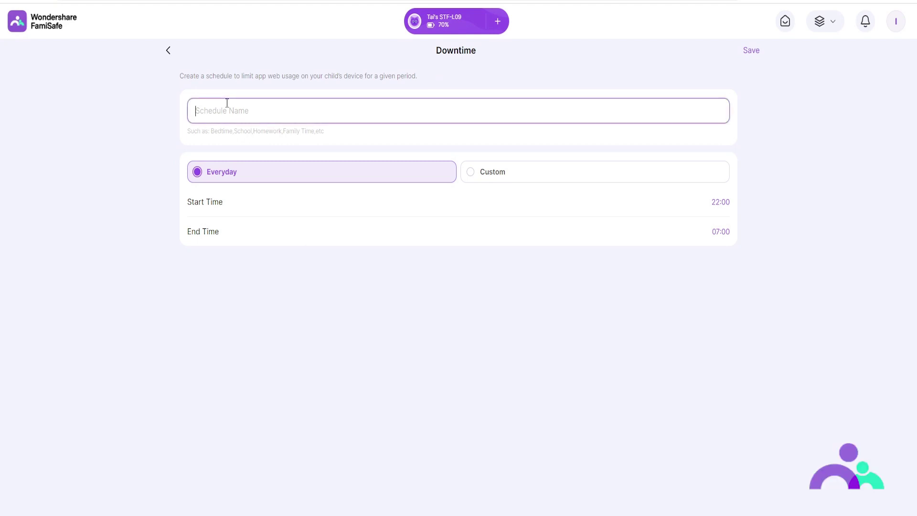
{"action": "type", "text": "Night time"}
{"action": "left_click", "coordinate": [485, 173]}
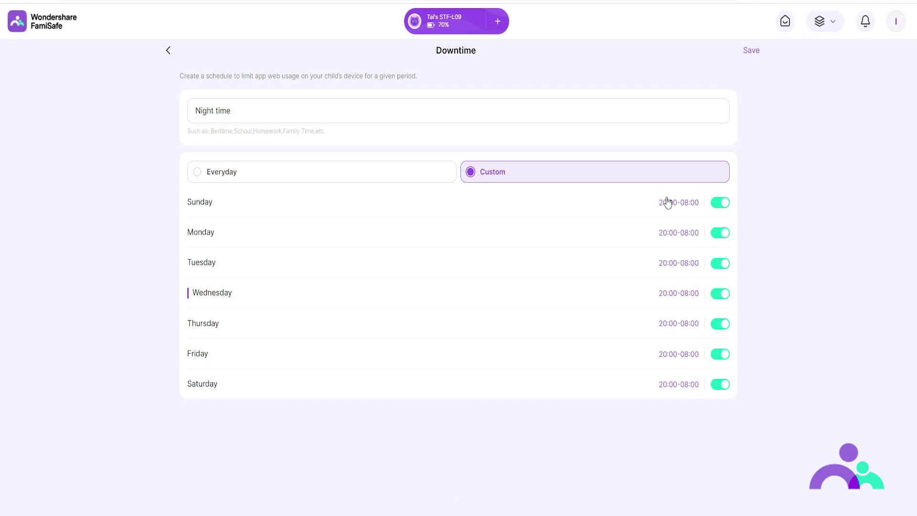
{"action": "left_click", "coordinate": [720, 203]}
{"action": "left_click", "coordinate": [719, 385]}
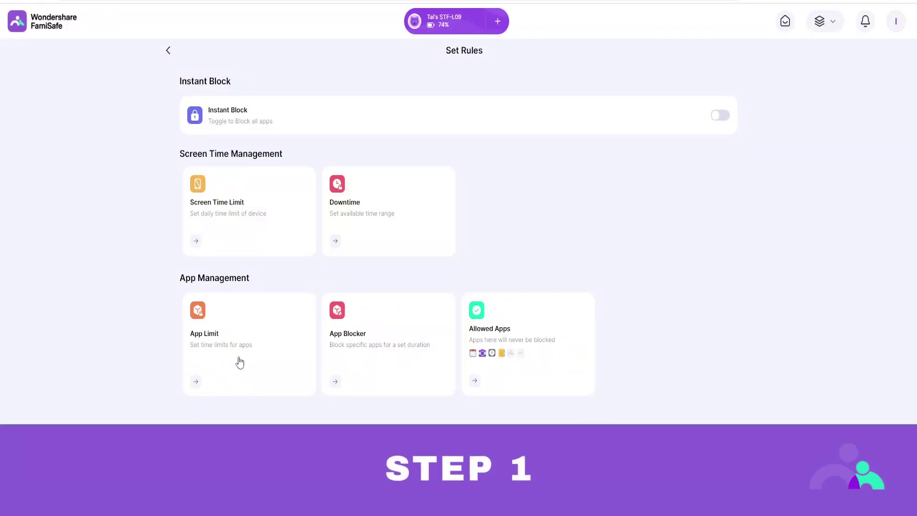
Start a new app limit covering the Games and Unknown app categories
{"action": "left_click", "coordinate": [239, 362]}
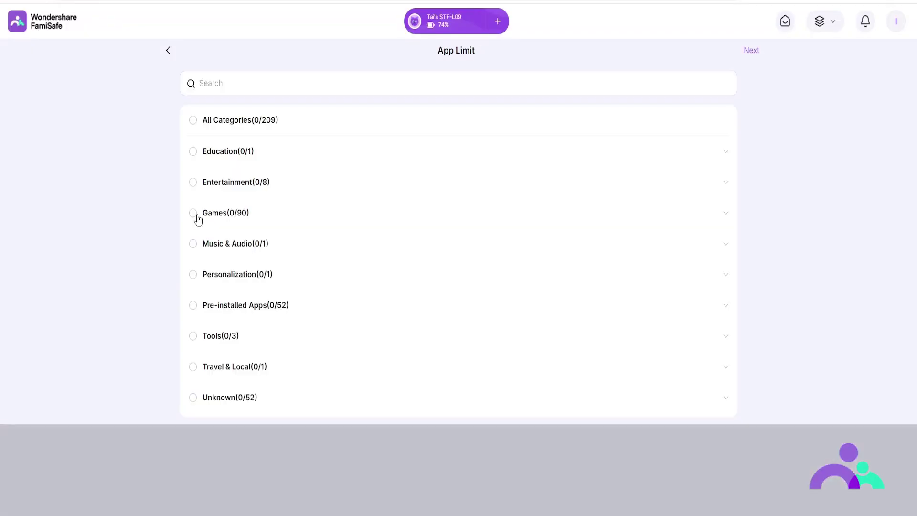
{"action": "left_click", "coordinate": [194, 213]}
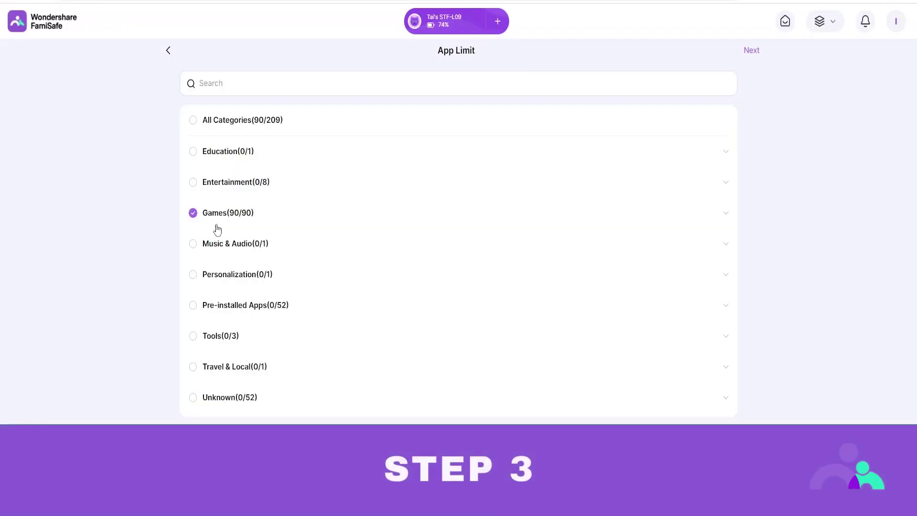
{"action": "left_click", "coordinate": [193, 402]}
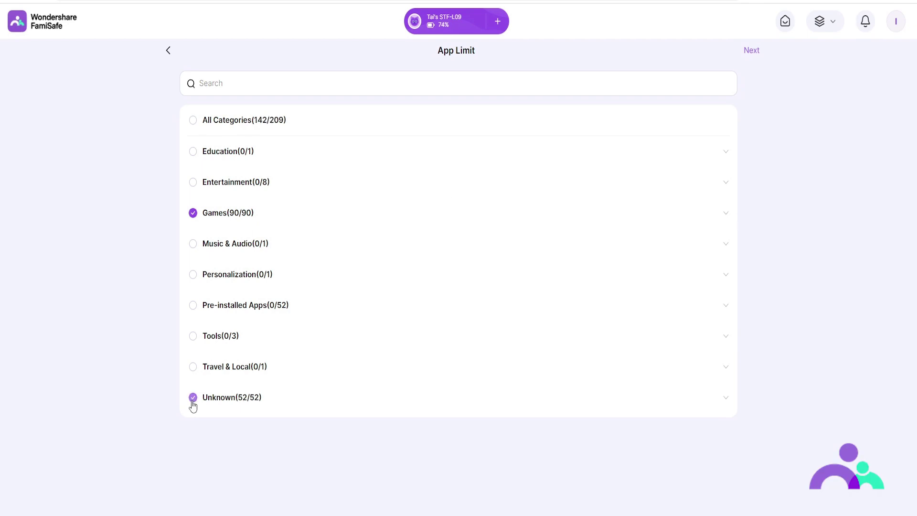
{"action": "left_click", "coordinate": [750, 52]}
Enable a custom 3h daily time limit and the 22:00–07:00 restriction schedule
{"action": "left_click", "coordinate": [717, 137]}
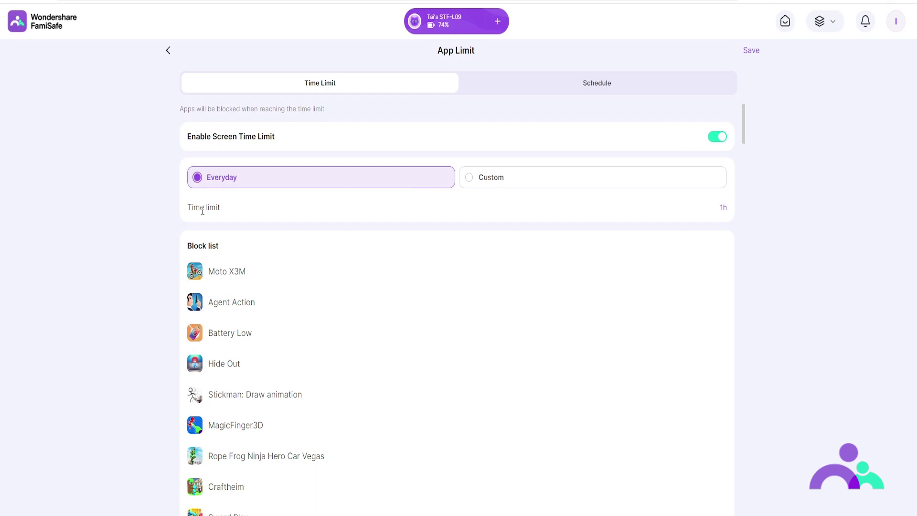
{"action": "left_click", "coordinate": [511, 181]}
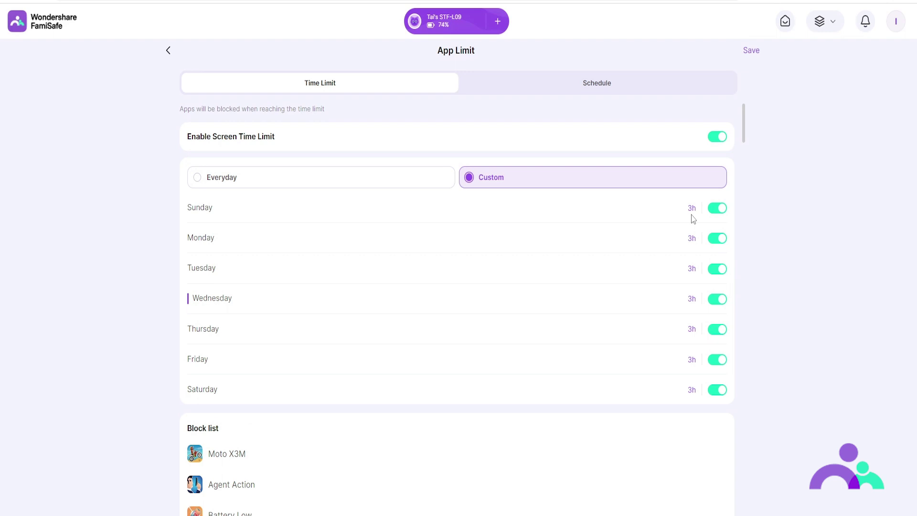
{"action": "left_click", "coordinate": [692, 90]}
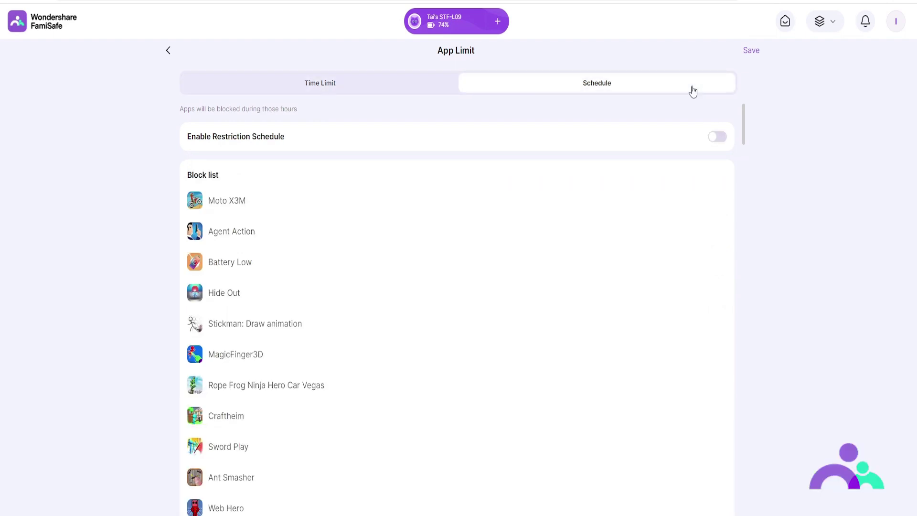
{"action": "left_click", "coordinate": [718, 137]}
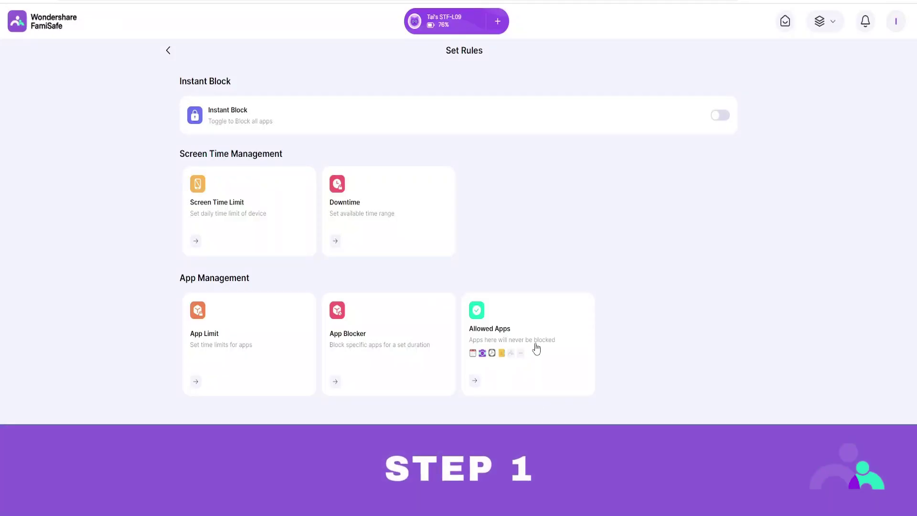
Add 3D Earth&Moon to the always-allowed apps and save the list
{"action": "left_click", "coordinate": [536, 348]}
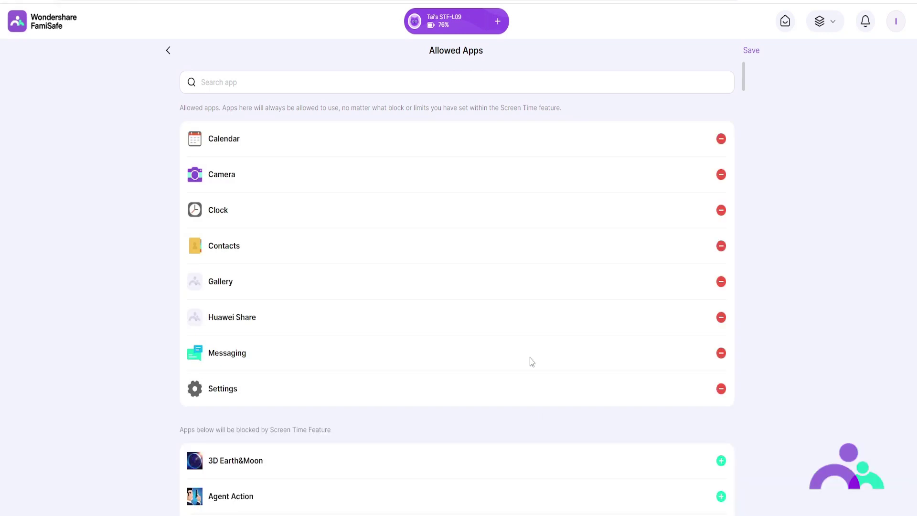
{"action": "left_click", "coordinate": [721, 462]}
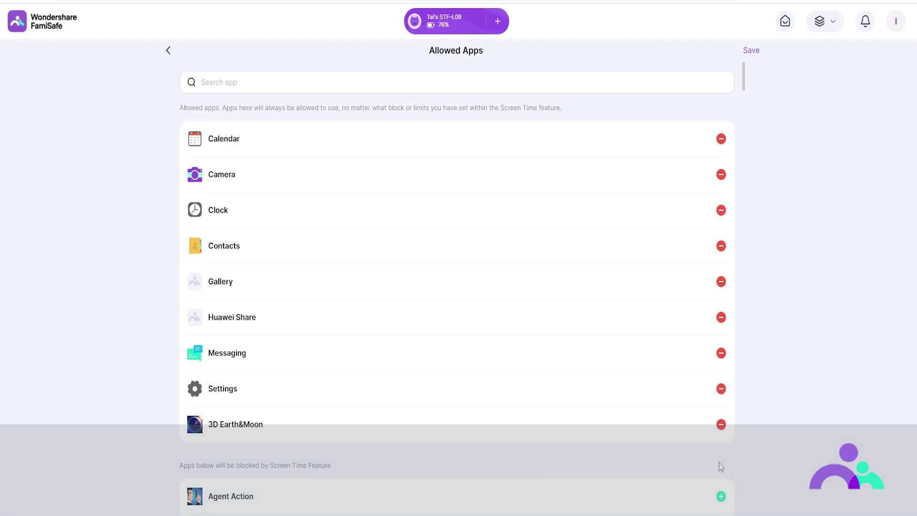
{"action": "left_click", "coordinate": [749, 51]}
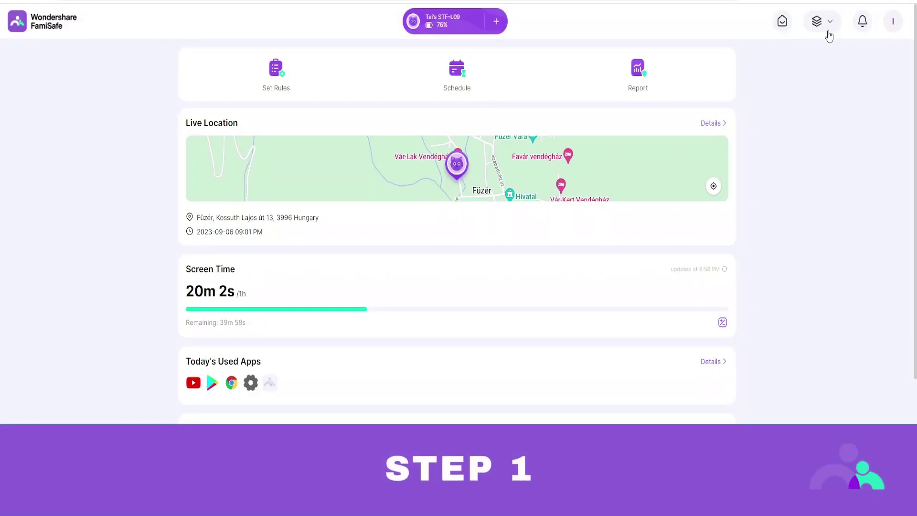
Open the Web Filter and toggle the Violence category off and back on
{"action": "left_click", "coordinate": [824, 23]}
{"action": "left_click", "coordinate": [716, 344]}
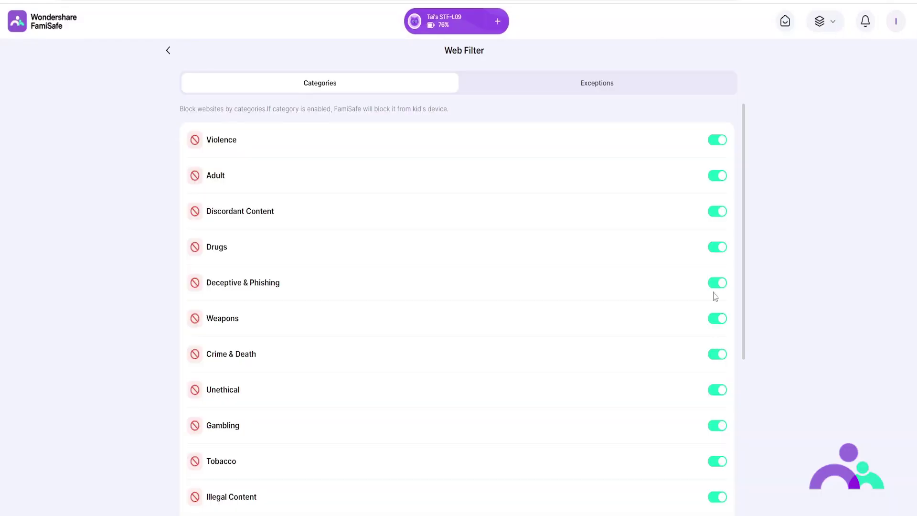
{"action": "left_click", "coordinate": [717, 140]}
{"action": "left_click", "coordinate": [717, 140]}
Add a Block exception for google.com and save it
{"action": "left_click", "coordinate": [641, 90]}
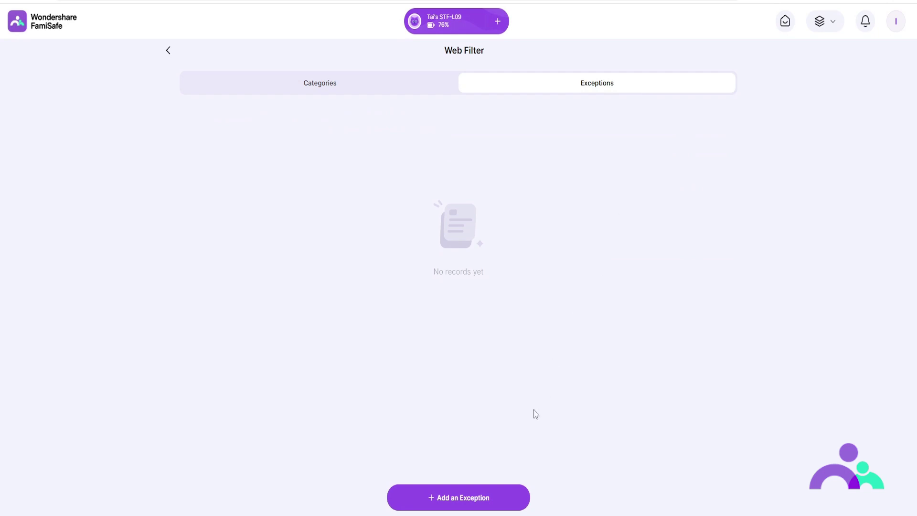
{"action": "left_click", "coordinate": [485, 499]}
{"action": "left_click", "coordinate": [371, 414]}
{"action": "type", "text": "g"}
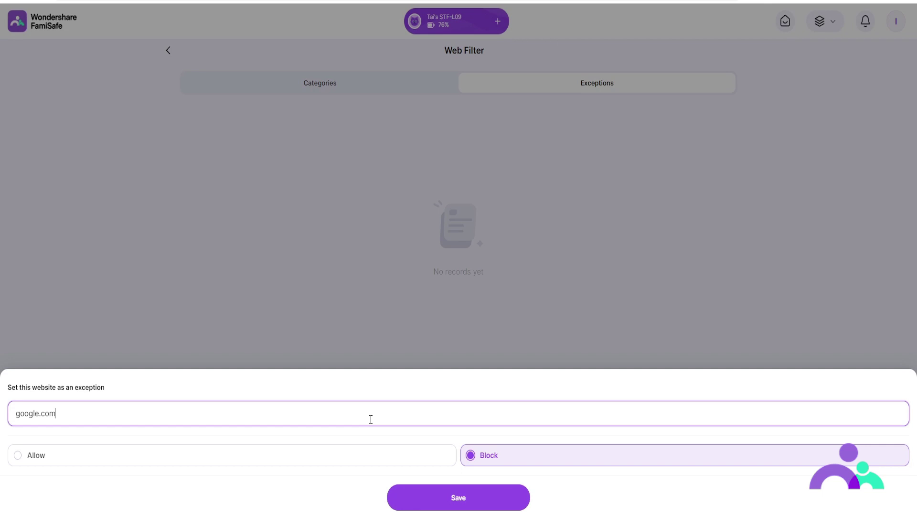
{"action": "type", "text": "oogle.com"}
{"action": "left_click", "coordinate": [452, 500]}
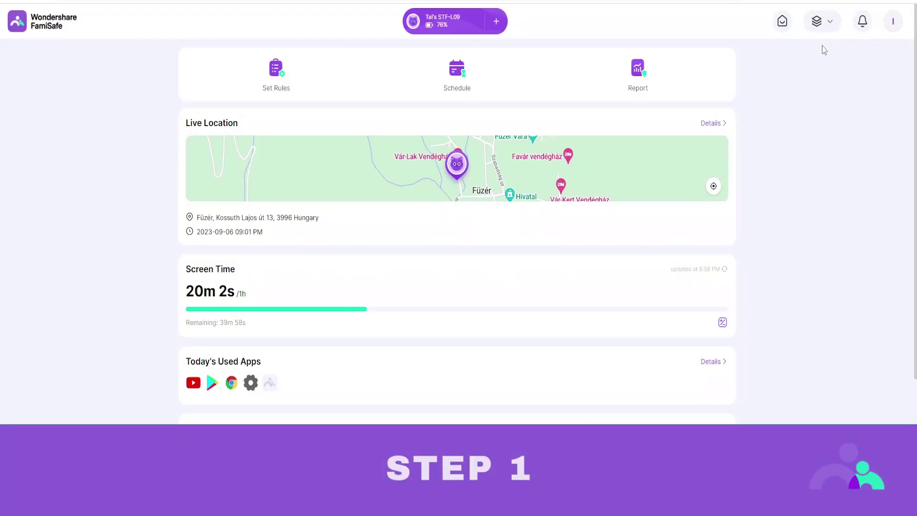
In YouTube App Control, preview blocking for THE SIMS 5 trailer, then view yesterday's history
{"action": "left_click", "coordinate": [817, 21]}
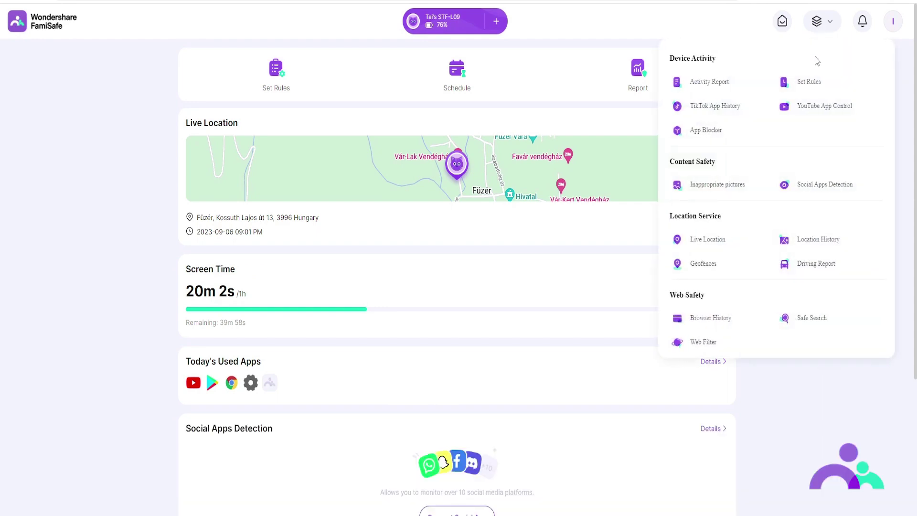
{"action": "left_click", "coordinate": [811, 106]}
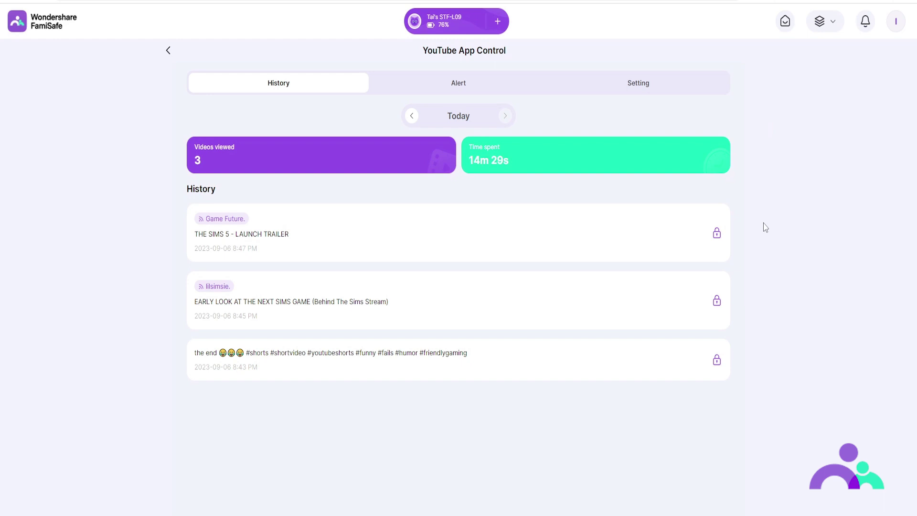
{"action": "left_click", "coordinate": [717, 234]}
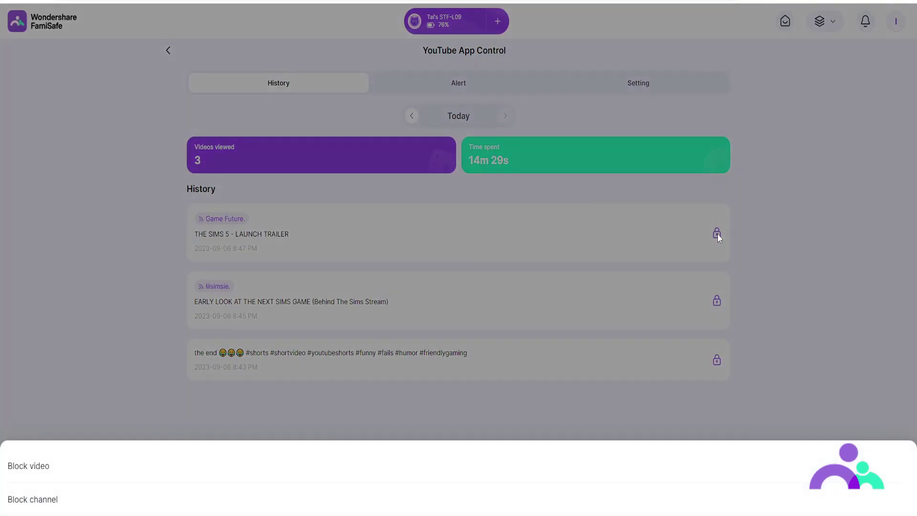
{"action": "left_click", "coordinate": [754, 239]}
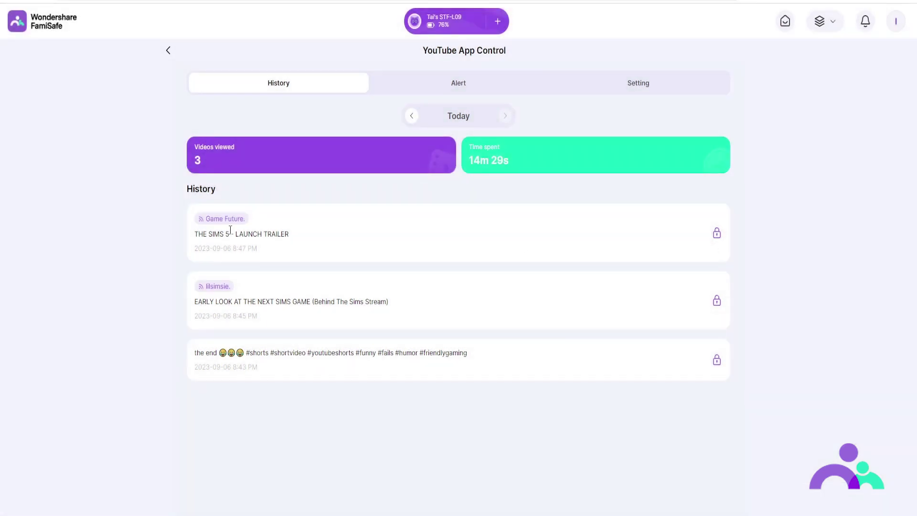
{"action": "left_click", "coordinate": [410, 117]}
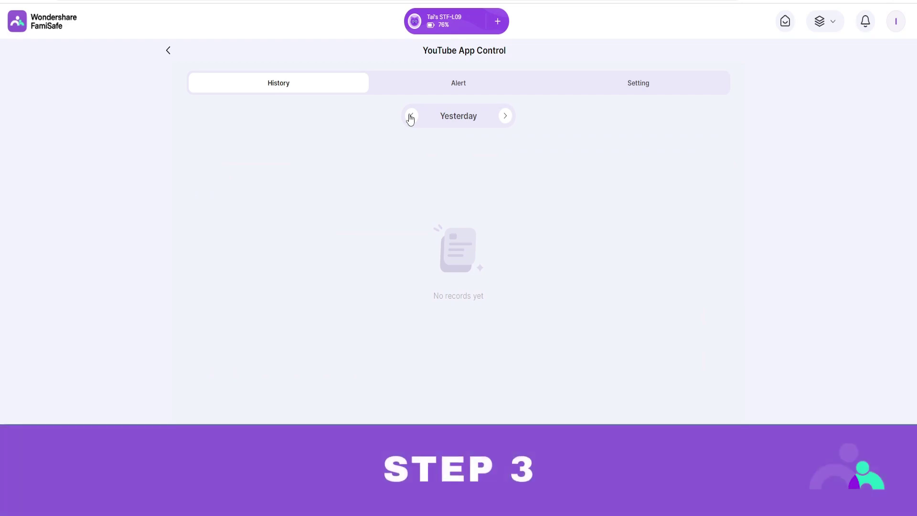
Open the YouTube alerts, its control settings, and then the Suspicious Words Library
{"action": "left_click", "coordinate": [464, 85]}
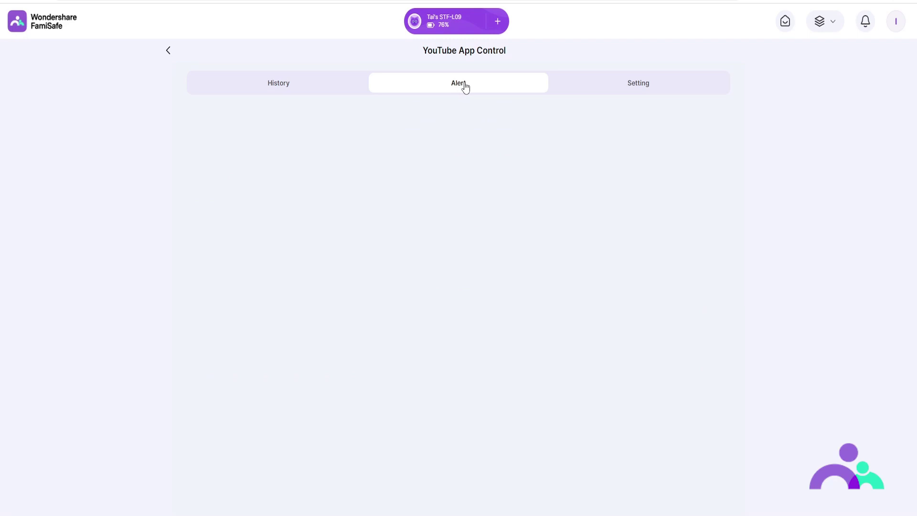
{"action": "left_click", "coordinate": [631, 86]}
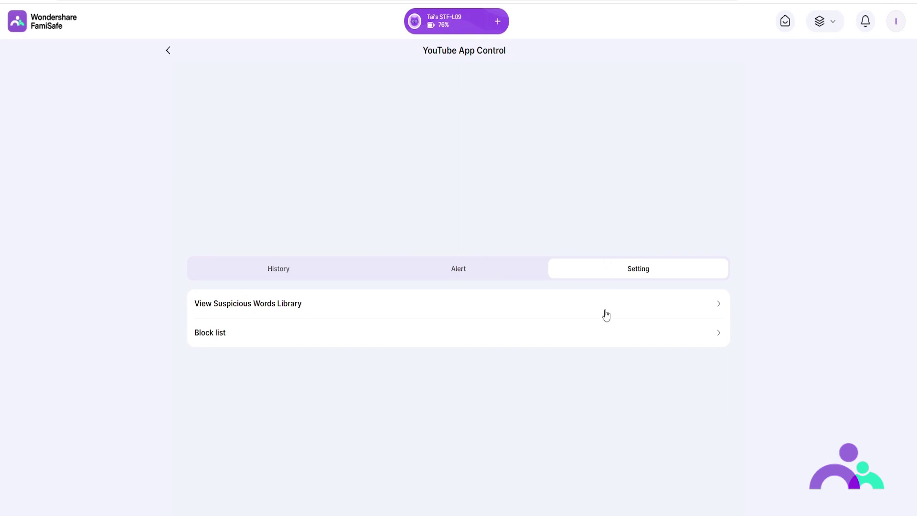
{"action": "left_click", "coordinate": [606, 315]}
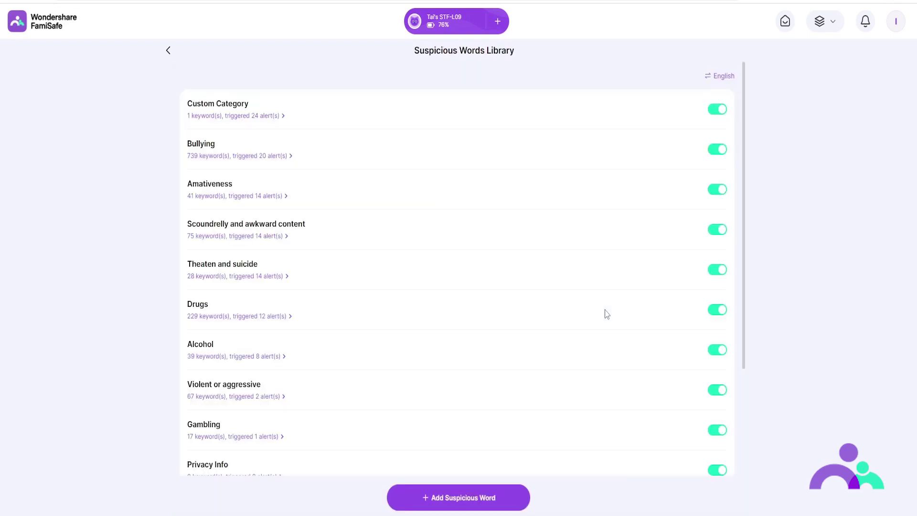
{"action": "scroll", "coordinate": [611, 245], "scroll_direction": "down", "scroll_amount": 3}
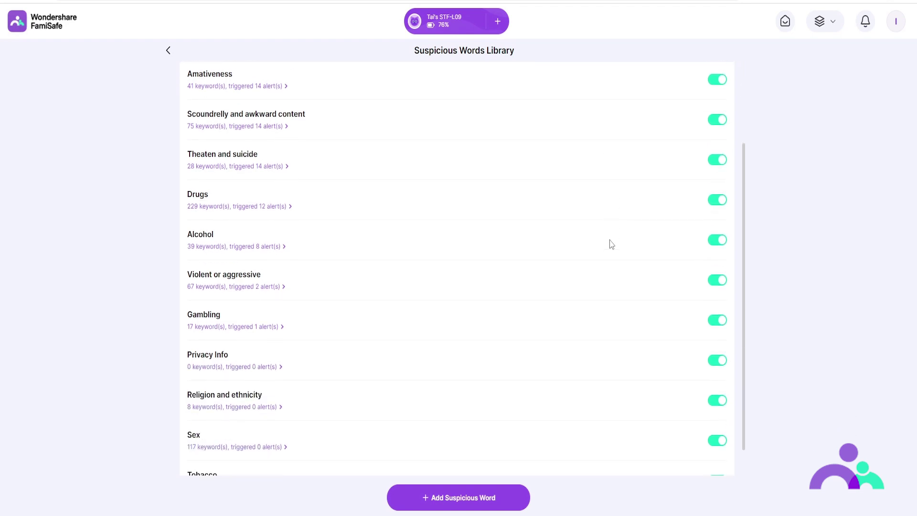
{"action": "scroll", "coordinate": [611, 245], "scroll_direction": "up", "scroll_amount": 3}
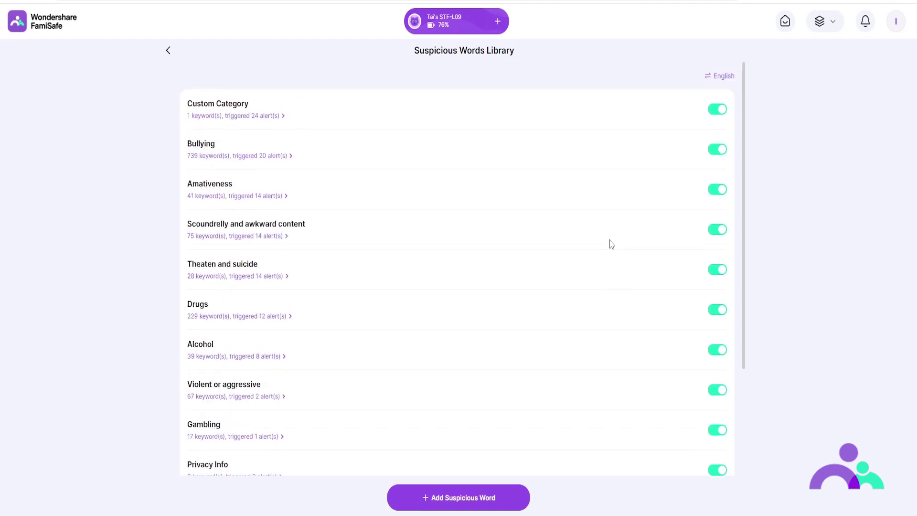
Toggle Drugs detection off and back on, then add 'smack' to the Violent or aggressive keywords
{"action": "left_click", "coordinate": [717, 314]}
{"action": "left_click", "coordinate": [717, 314]}
{"action": "left_click", "coordinate": [283, 397]}
{"action": "left_click", "coordinate": [682, 505]}
{"action": "type", "text": "smack"}
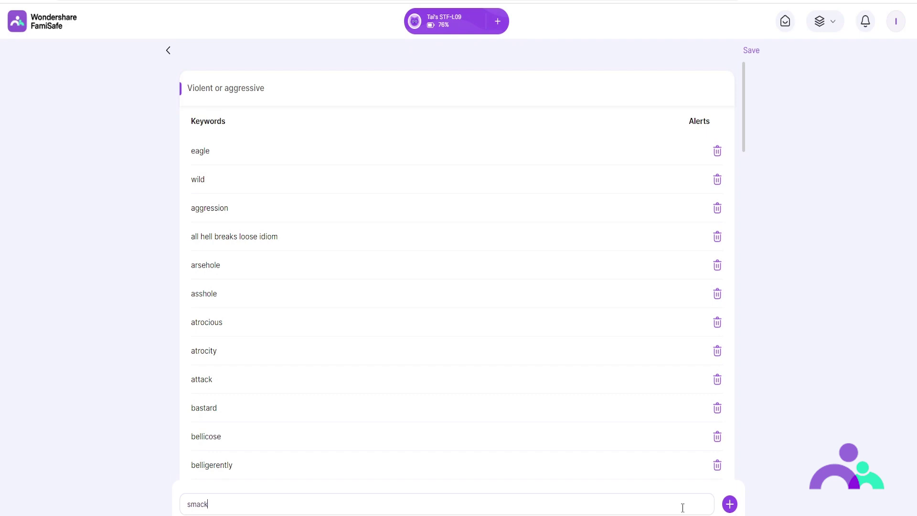
{"action": "left_click", "coordinate": [730, 505]}
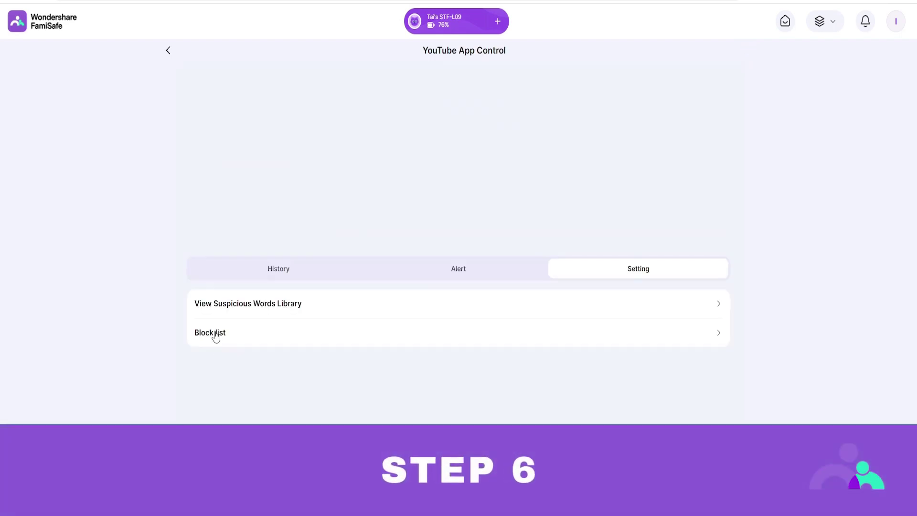
Open the YouTube Block list and unlock THE SIMS 5 - LAUNCH TRAILER
{"action": "left_click", "coordinate": [215, 335]}
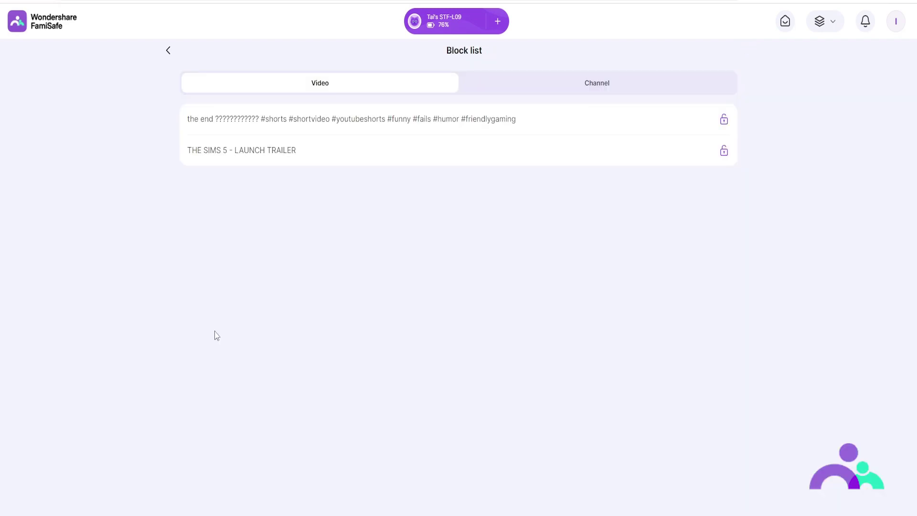
{"action": "left_click", "coordinate": [724, 152]}
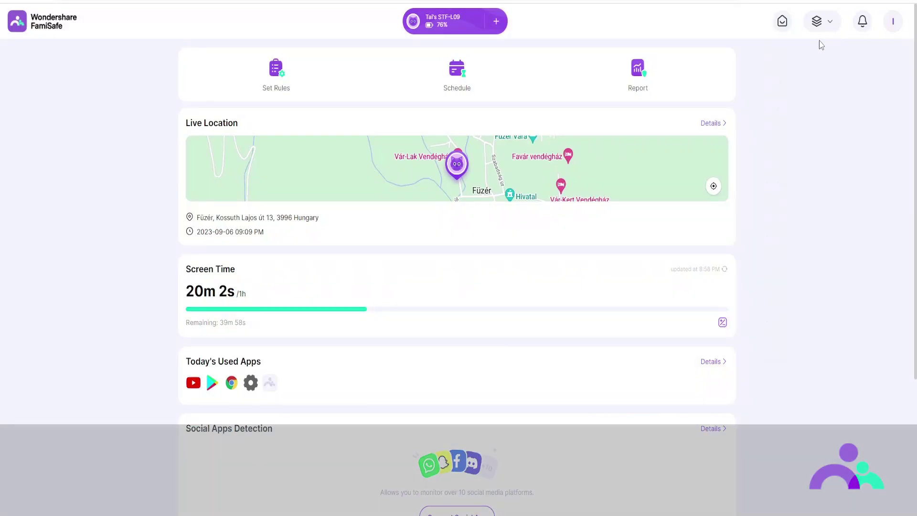
Switch to Safe Search and save an Allow rule for the first egg incubator search
{"action": "mouse_move", "coordinate": [821, 41]}
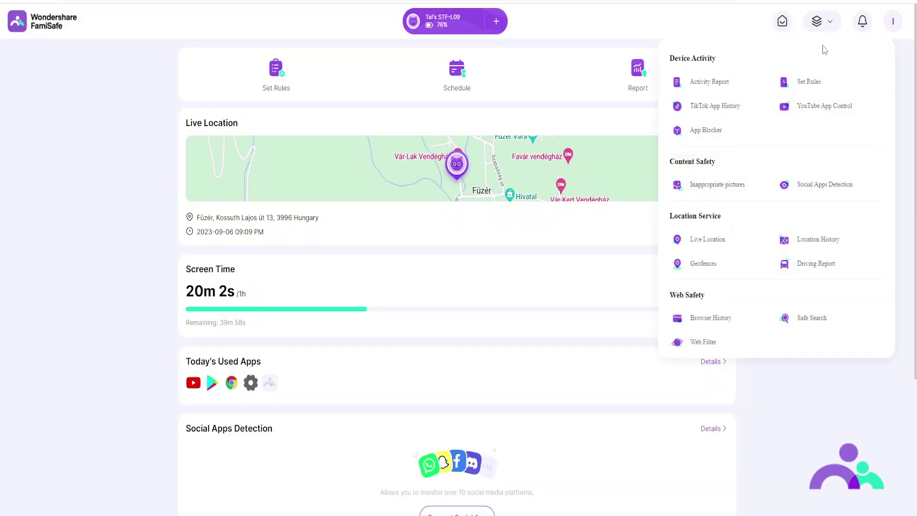
{"action": "left_click", "coordinate": [815, 317]}
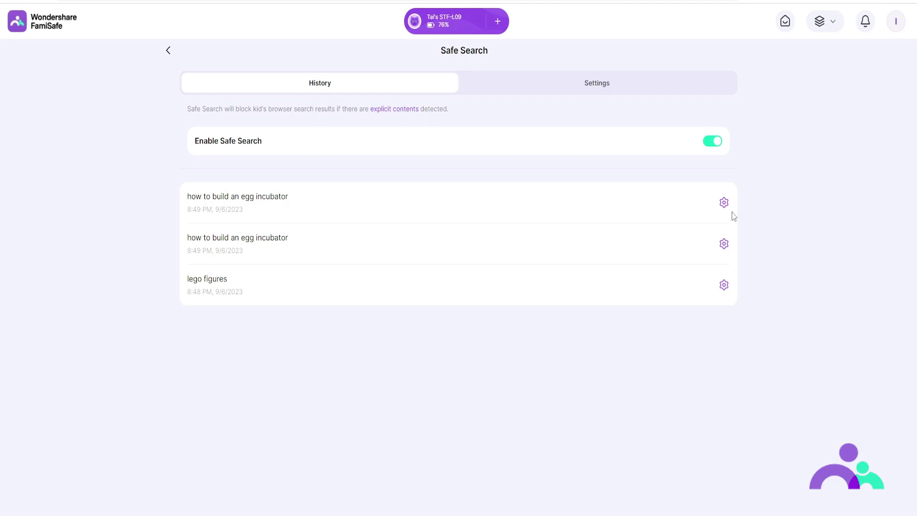
{"action": "left_click", "coordinate": [723, 203]}
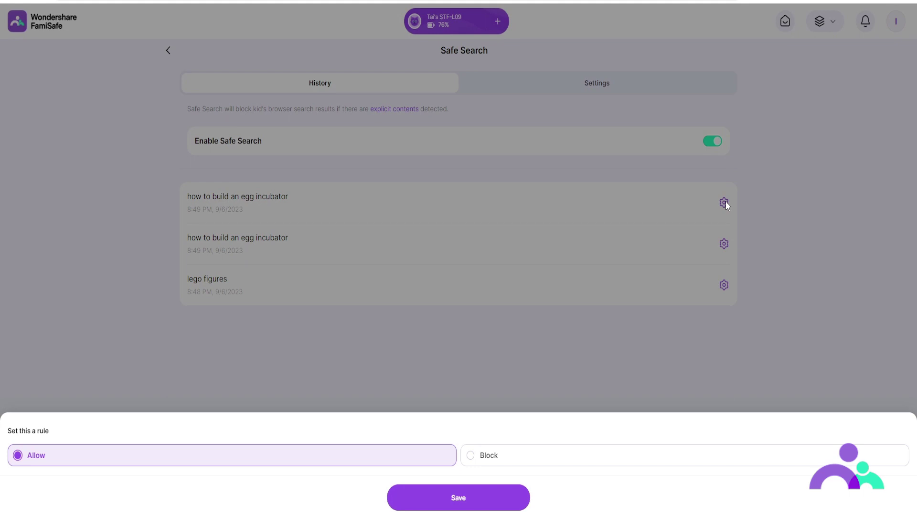
{"action": "left_click", "coordinate": [514, 500]}
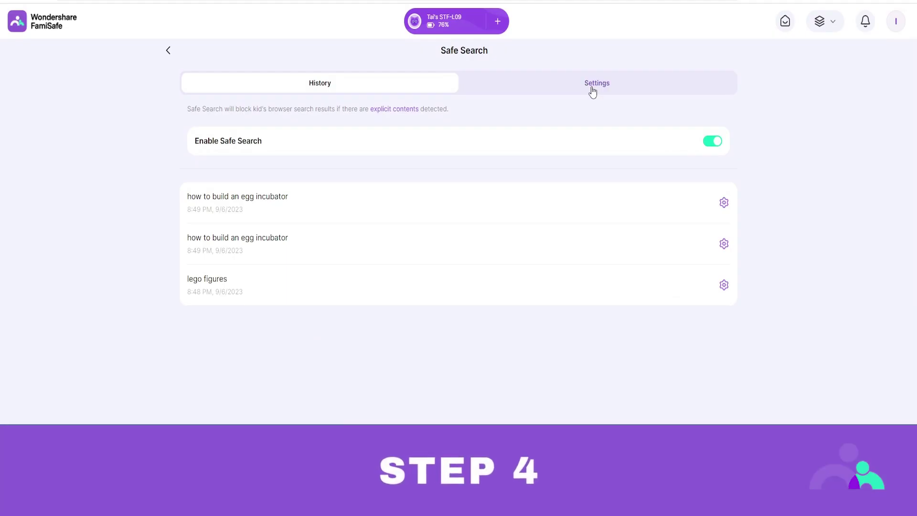
Add 'bully' to the Privacy Info keywords in Safe Search settings, save, and reopen the Suspicious Words Library
{"action": "left_click", "coordinate": [592, 90]}
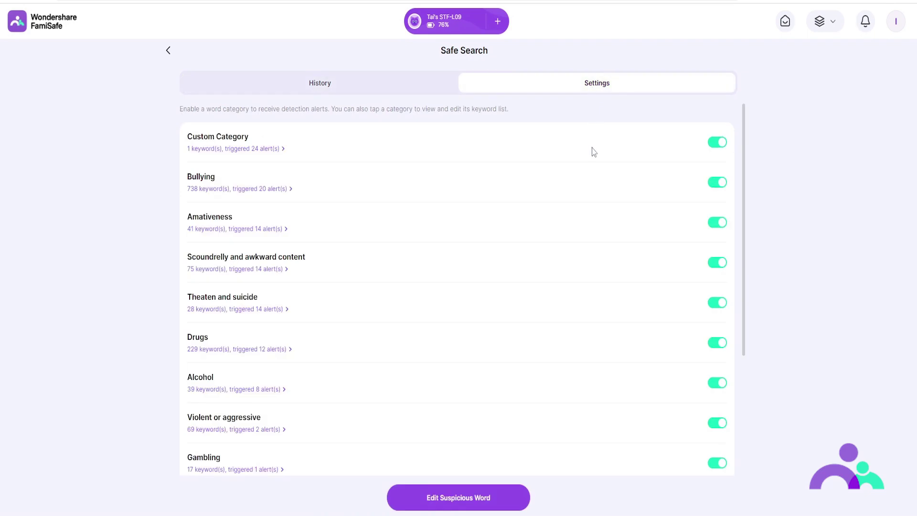
{"action": "scroll", "coordinate": [594, 163], "scroll_direction": "down", "scroll_amount": 4}
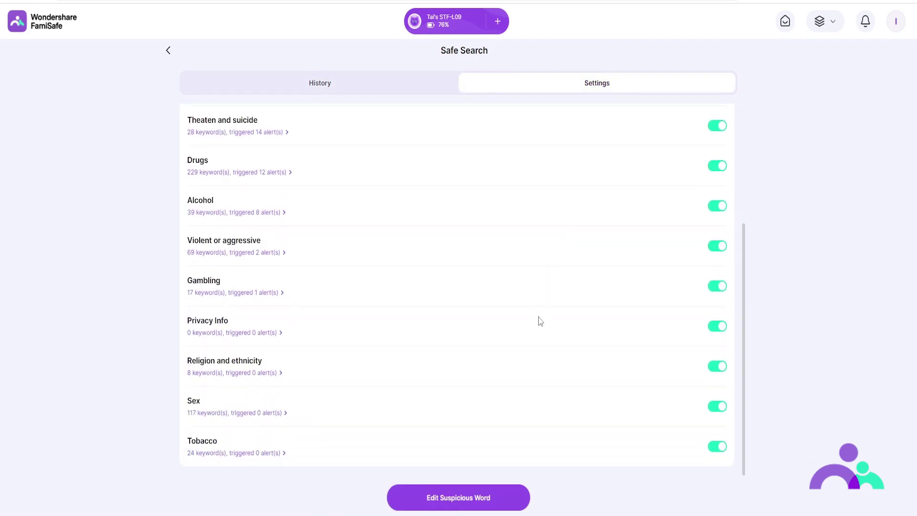
{"action": "left_click", "coordinate": [254, 331]}
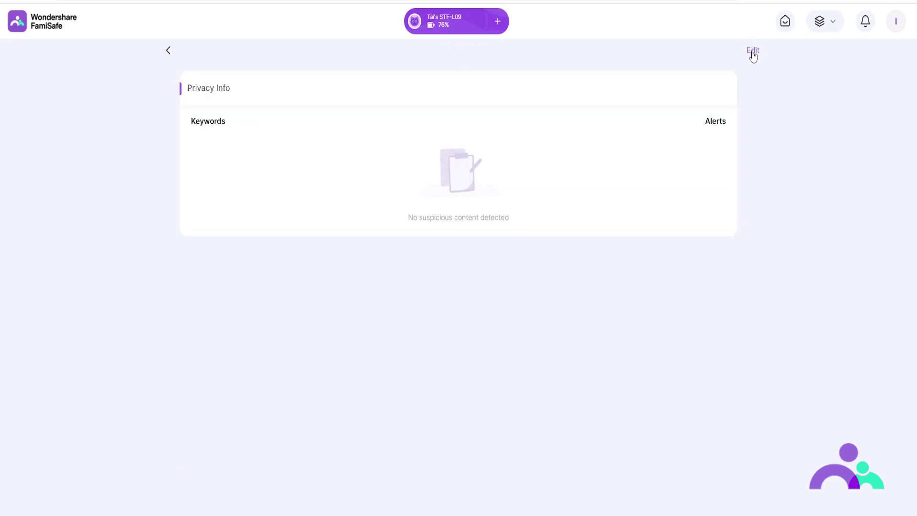
{"action": "left_click", "coordinate": [753, 50]}
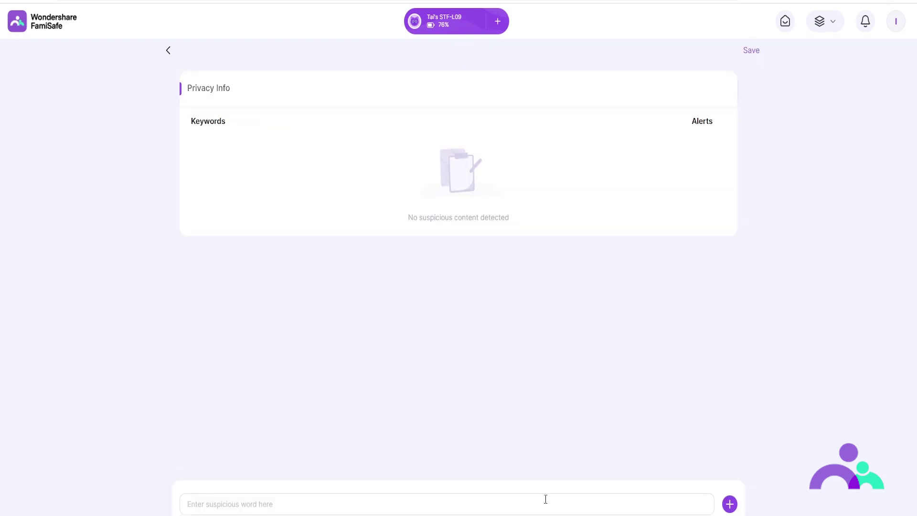
{"action": "left_click", "coordinate": [545, 499]}
{"action": "type", "text": "bully"}
{"action": "key", "text": "Return"}
{"action": "left_click", "coordinate": [751, 51]}
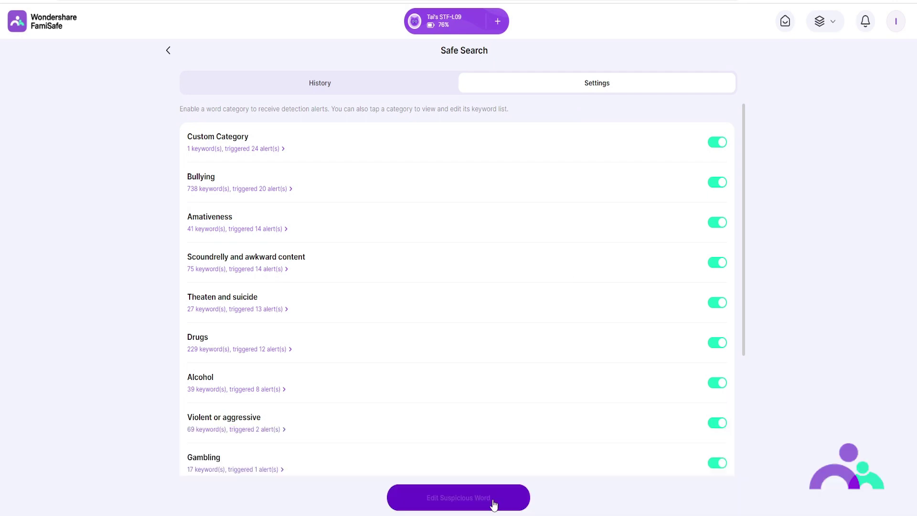
{"action": "left_click", "coordinate": [493, 503]}
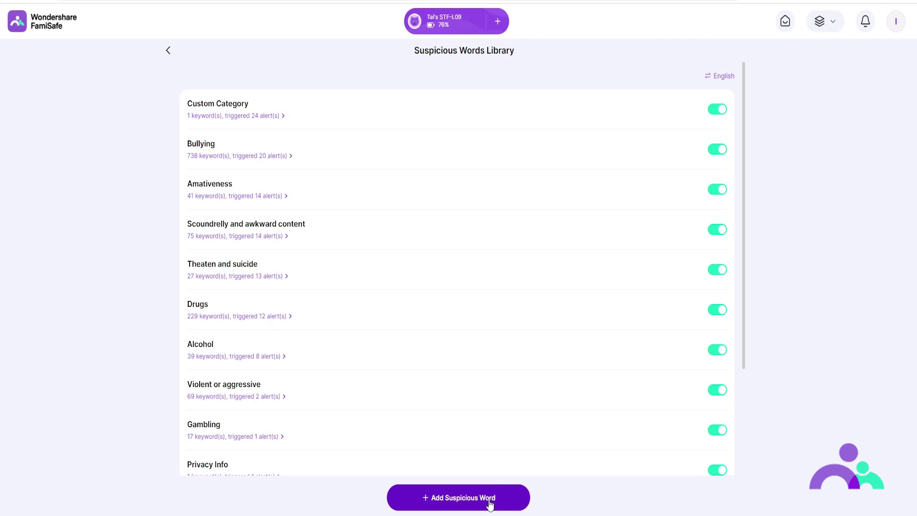
Create a 'Slang' suspicious-word category containing the keyword 'rizz'
{"action": "left_click", "coordinate": [490, 499]}
{"action": "type", "text": "Slang"}
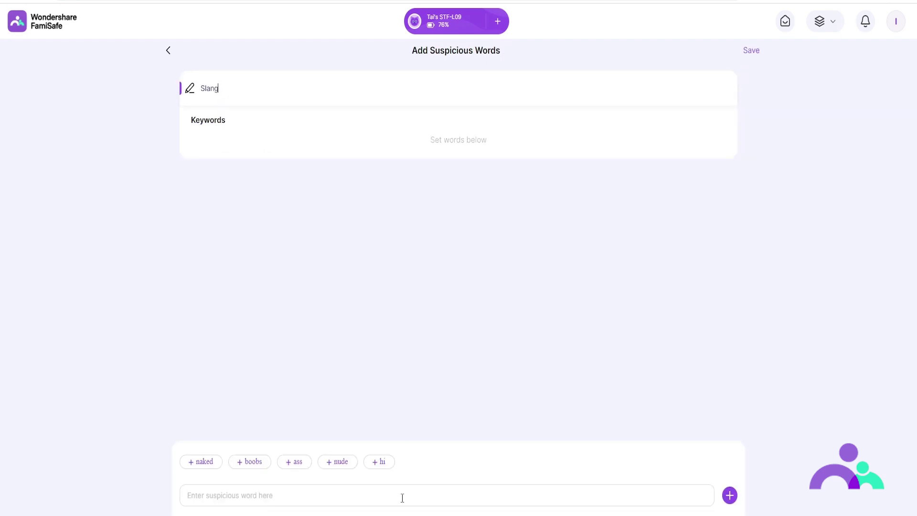
{"action": "type", "text": "rizz"}
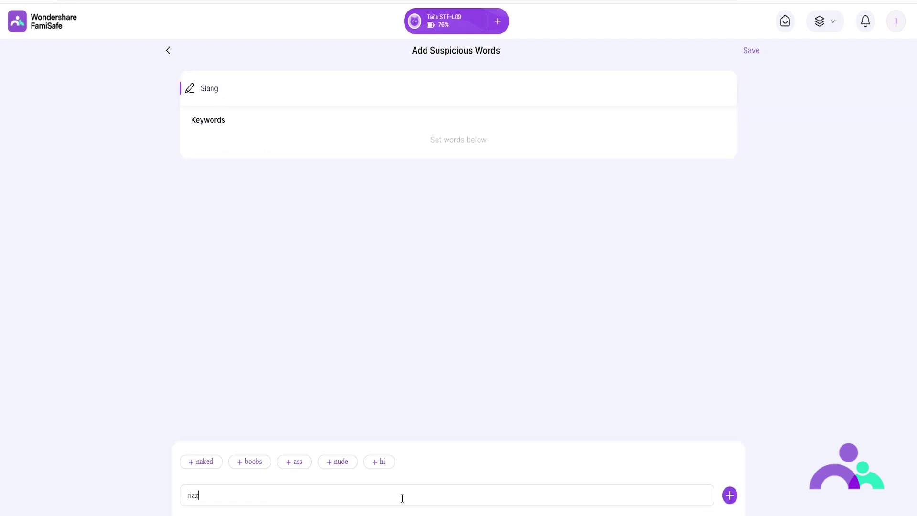
{"action": "left_click", "coordinate": [729, 495]}
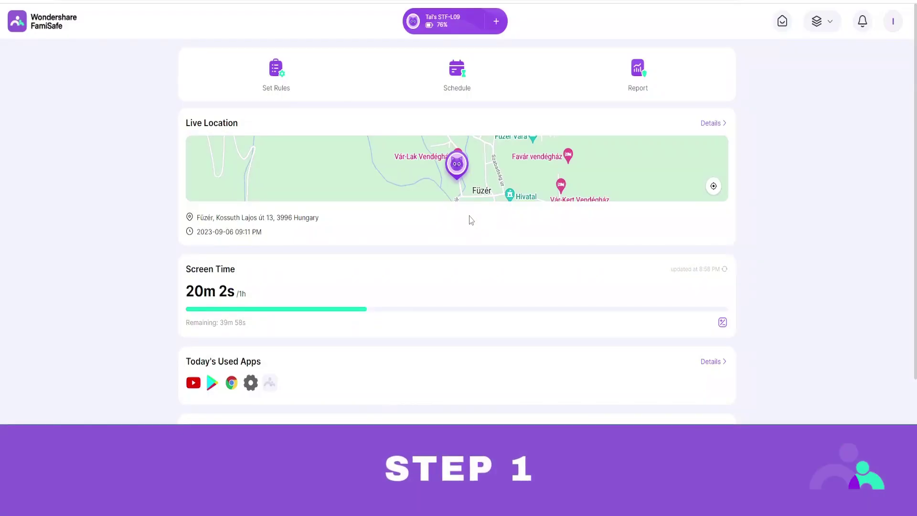
View the child's Live Location map, then switch to the Location History page
{"action": "left_click", "coordinate": [824, 22]}
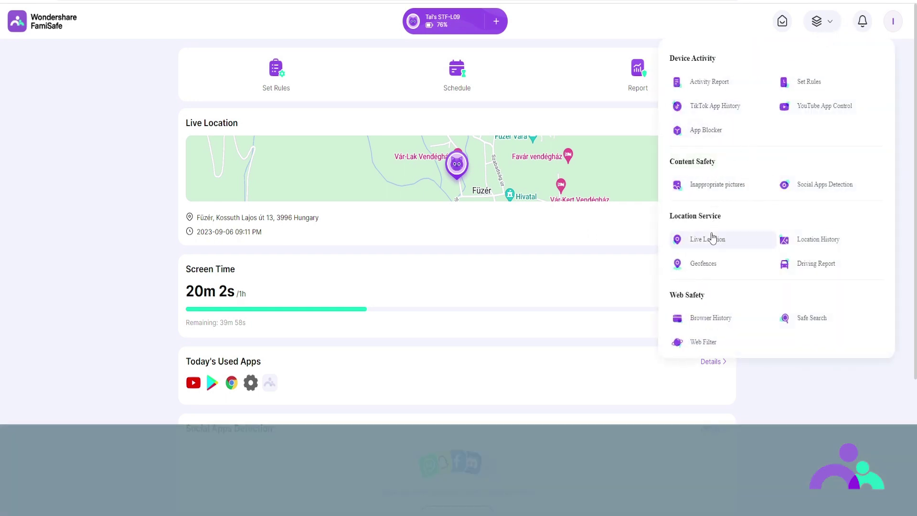
{"action": "left_click", "coordinate": [712, 237]}
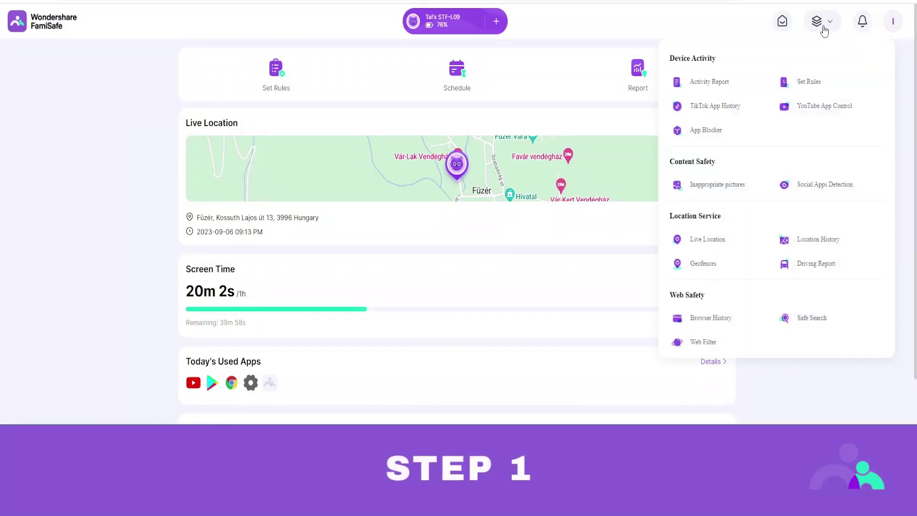
{"action": "left_click", "coordinate": [818, 239]}
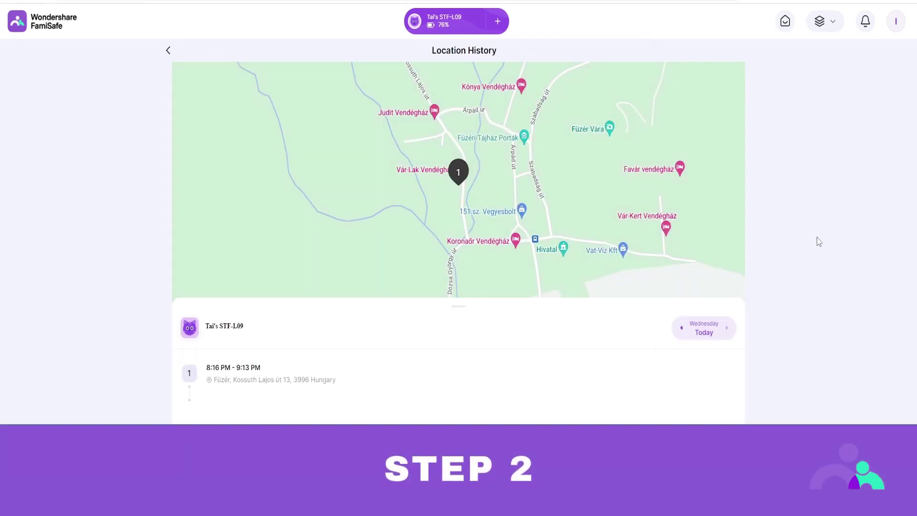
Open the Location History date picker and close it, keeping today selected
{"action": "left_click", "coordinate": [690, 332]}
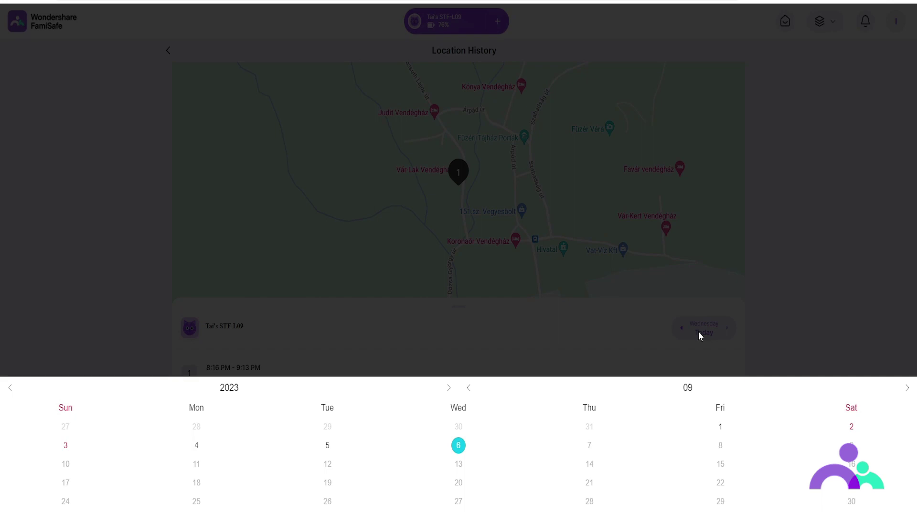
{"action": "left_click", "coordinate": [699, 333]}
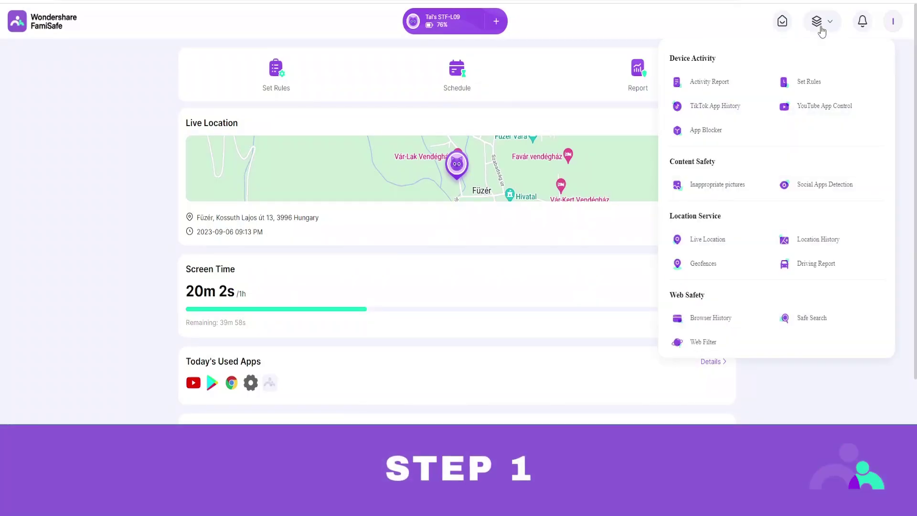
Widen the London geofence radius from 300m to 674m
{"action": "left_click", "coordinate": [703, 263]}
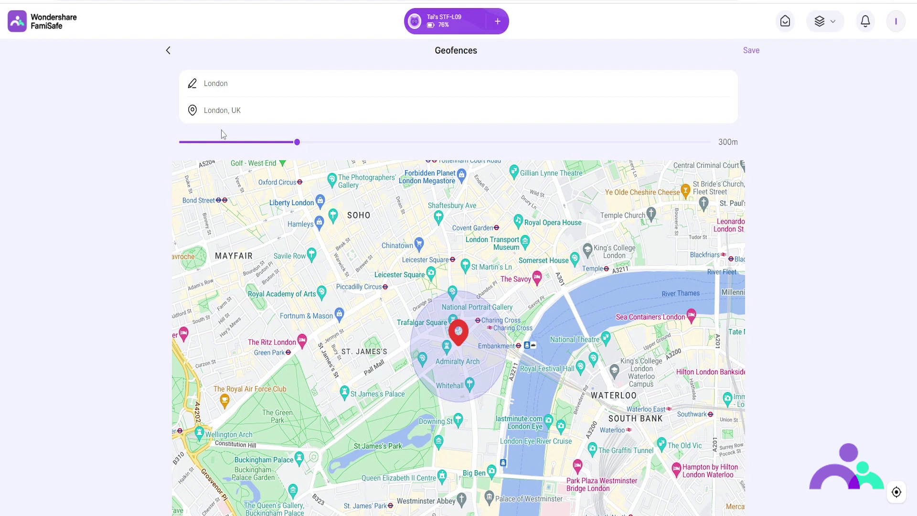
{"action": "left_click_drag", "start_coordinate": [297, 141], "coordinate": [396, 150]}
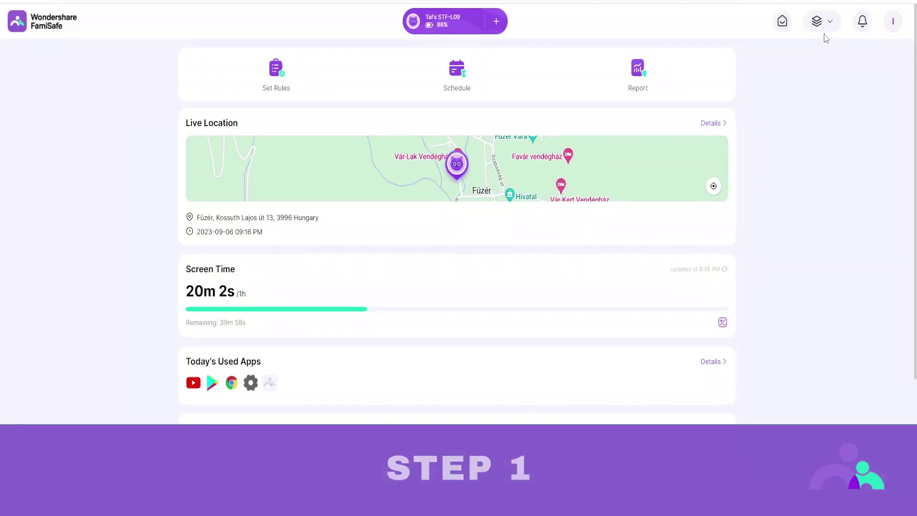
Enable WhatsApp monitoring in Social Apps Detection and dismiss the All Set confirmation
{"action": "left_click", "coordinate": [824, 32]}
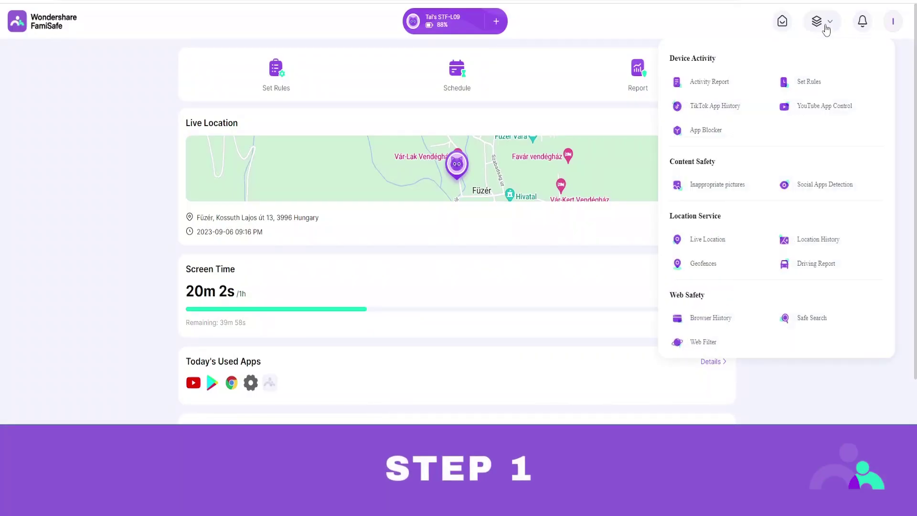
{"action": "left_click", "coordinate": [819, 184]}
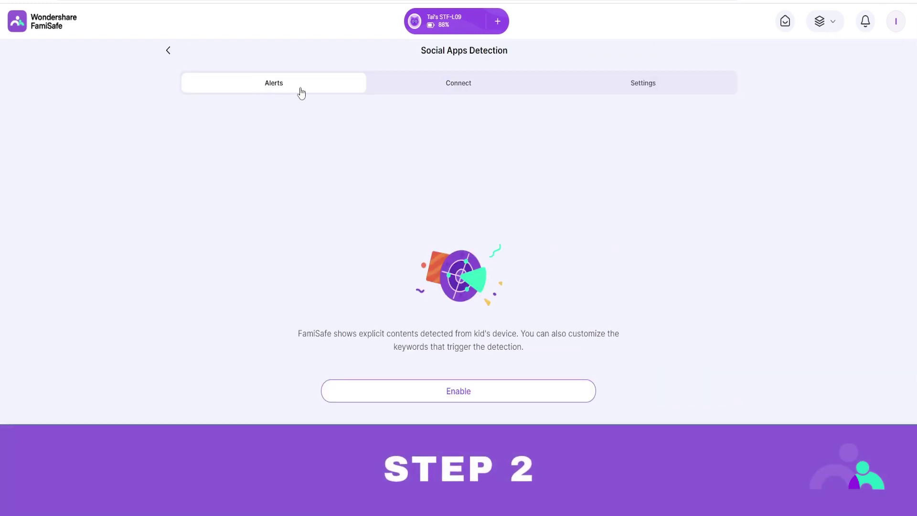
{"action": "left_click", "coordinate": [463, 90]}
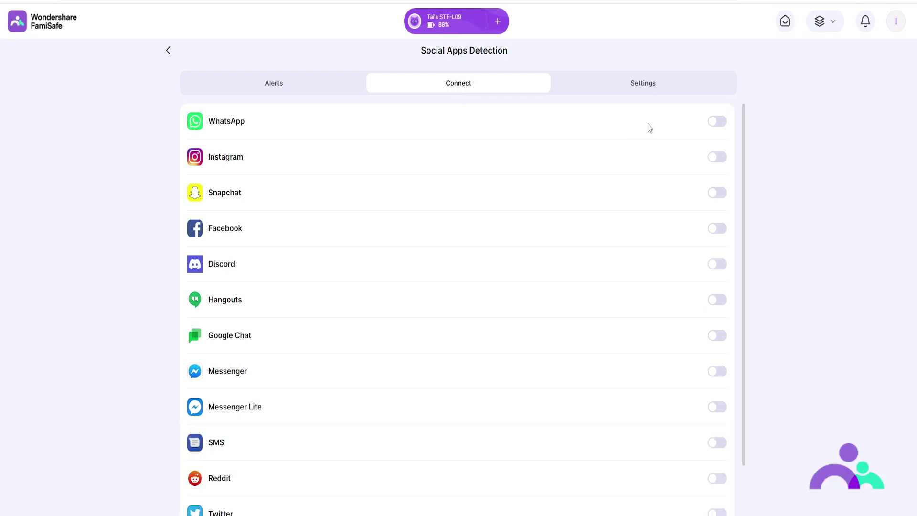
{"action": "left_click", "coordinate": [723, 125]}
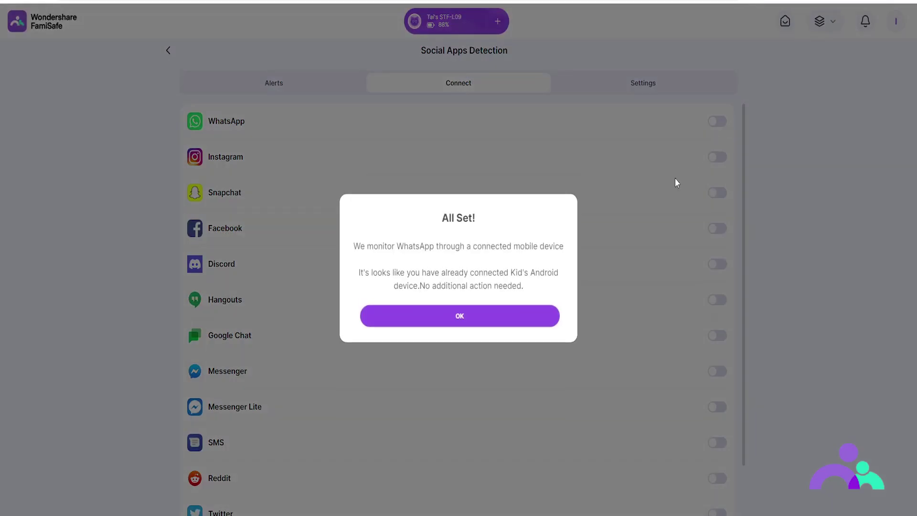
{"action": "left_click", "coordinate": [488, 323]}
{"action": "left_click", "coordinate": [611, 78]}
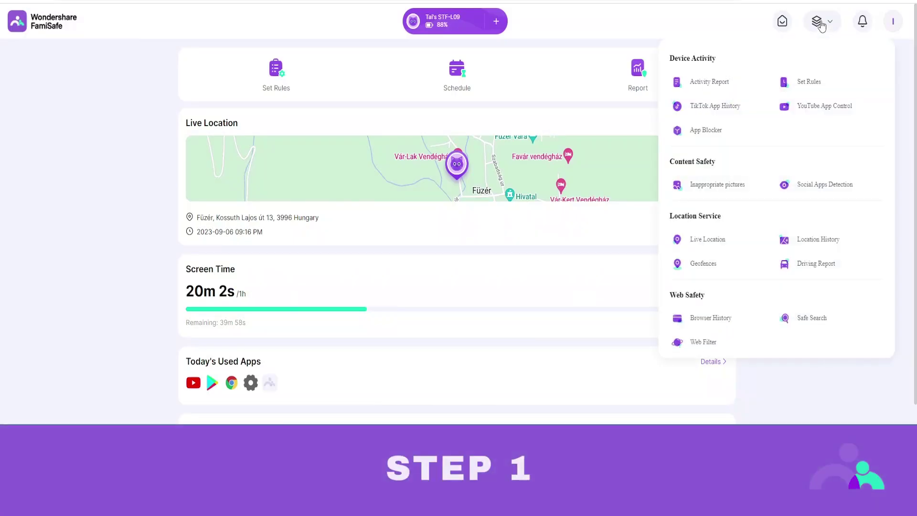
Raise Inappropriate pictures detection accuracy from Medium toward High
{"action": "left_click", "coordinate": [742, 185]}
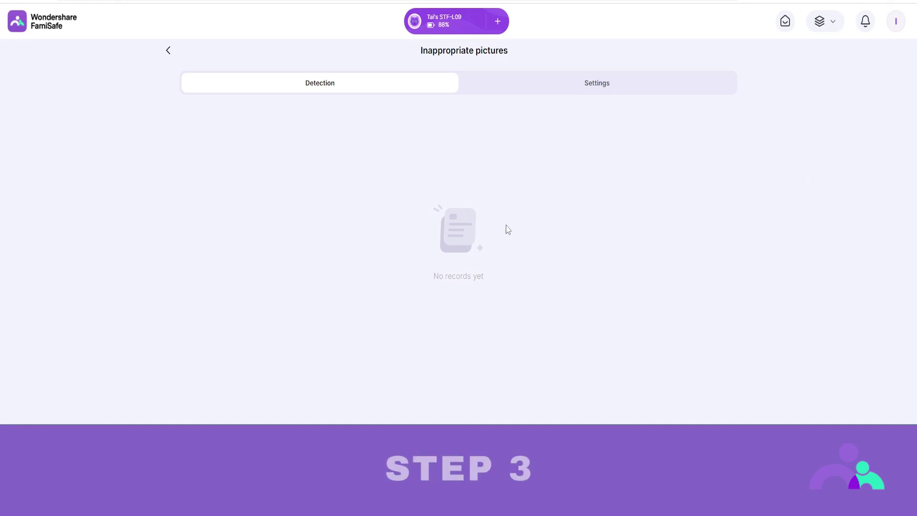
{"action": "left_click", "coordinate": [600, 88]}
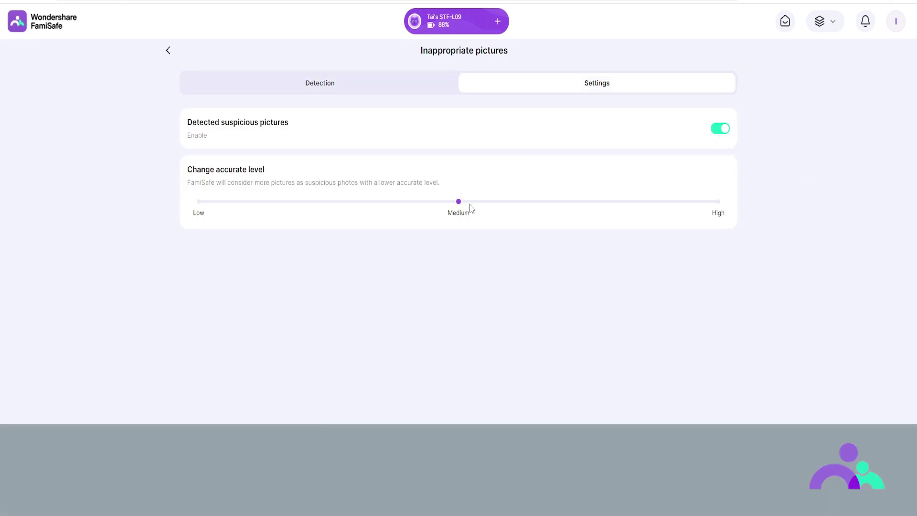
{"action": "left_click_drag", "start_coordinate": [457, 202], "coordinate": [622, 204]}
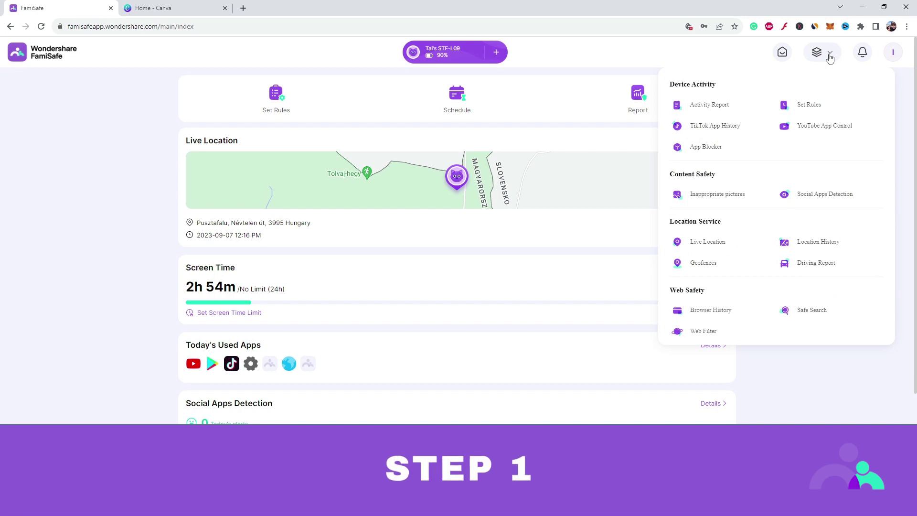
Review the Driving Report's weekly summary (1 drive, 91.4 km/h top speed, 8.4 km), then its drive safety settings
{"action": "left_click", "coordinate": [814, 263]}
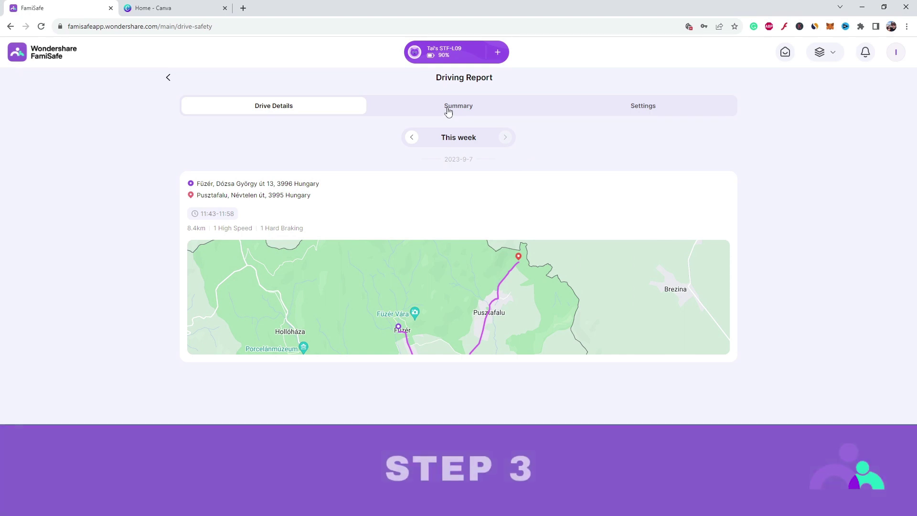
{"action": "left_click", "coordinate": [448, 107]}
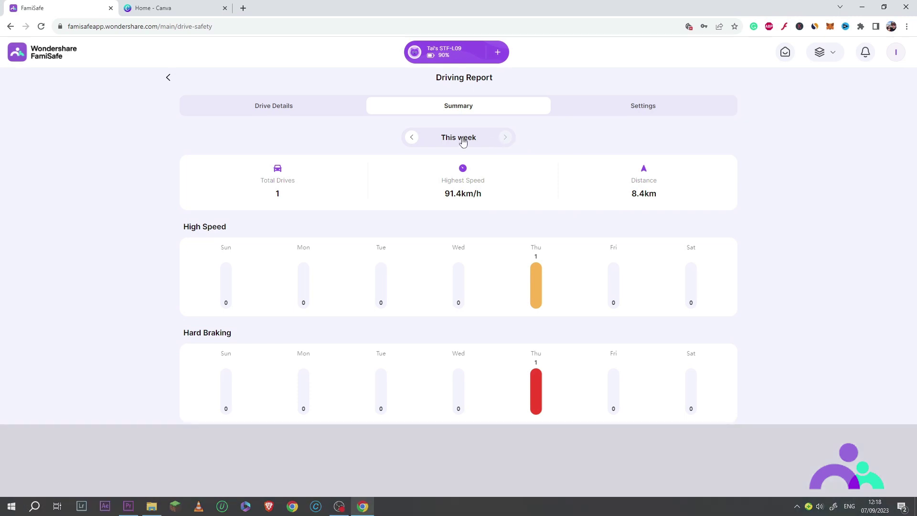
{"action": "left_click", "coordinate": [639, 111]}
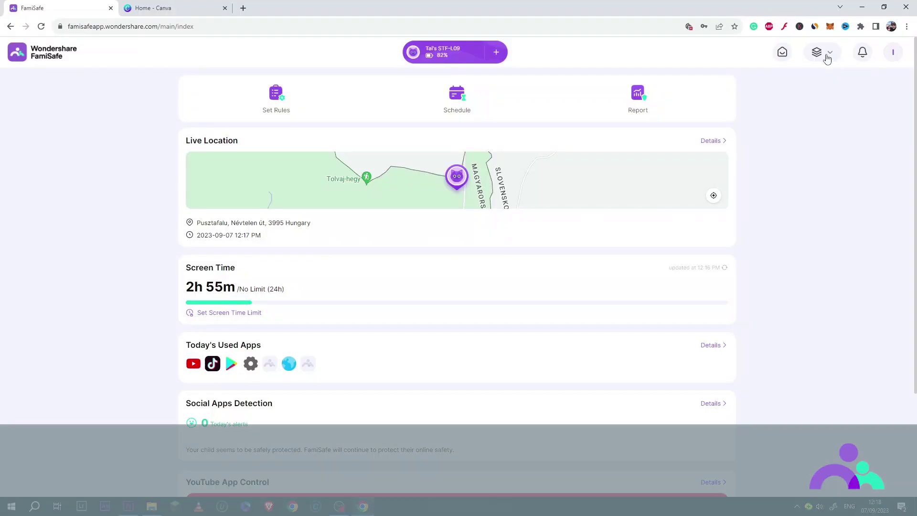
Browse today's TikTok App History (23 videos, 4m 35s) and bring up the date calendar
{"action": "left_click", "coordinate": [827, 55]}
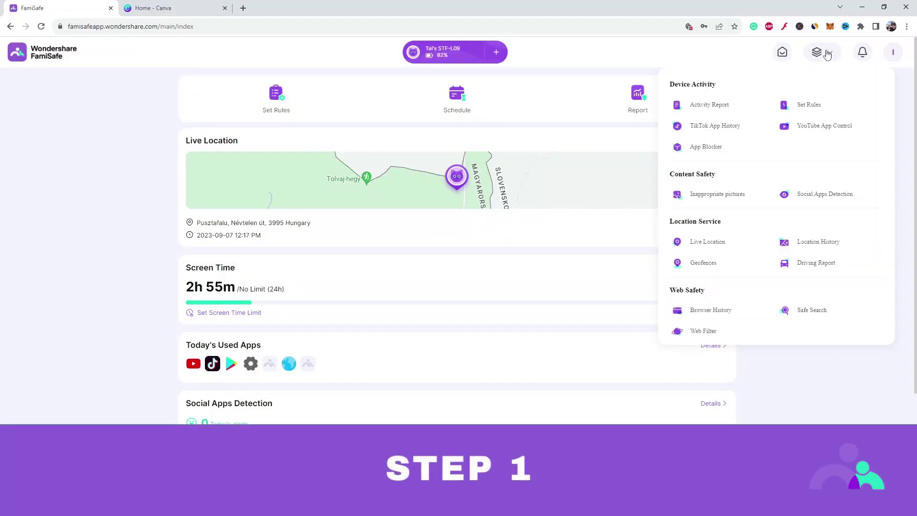
{"action": "left_click", "coordinate": [731, 126]}
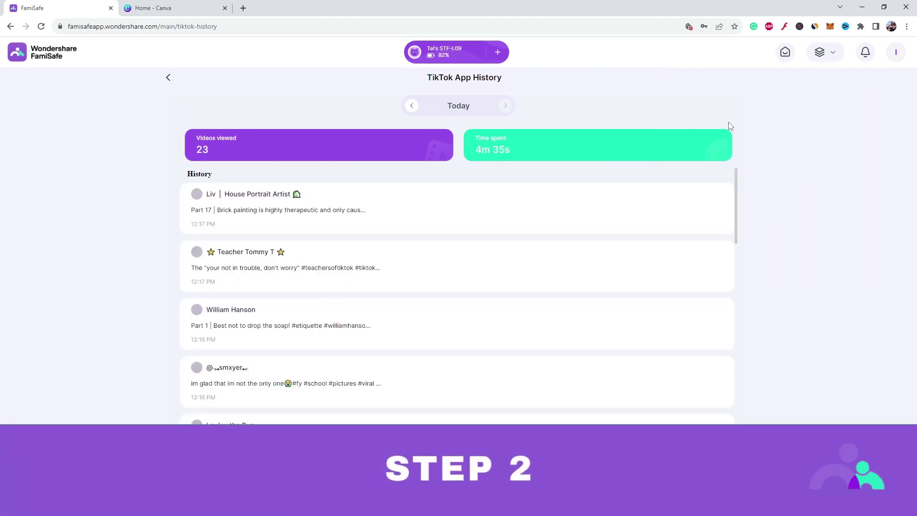
{"action": "scroll", "coordinate": [679, 197], "scroll_direction": "down", "scroll_amount": 5}
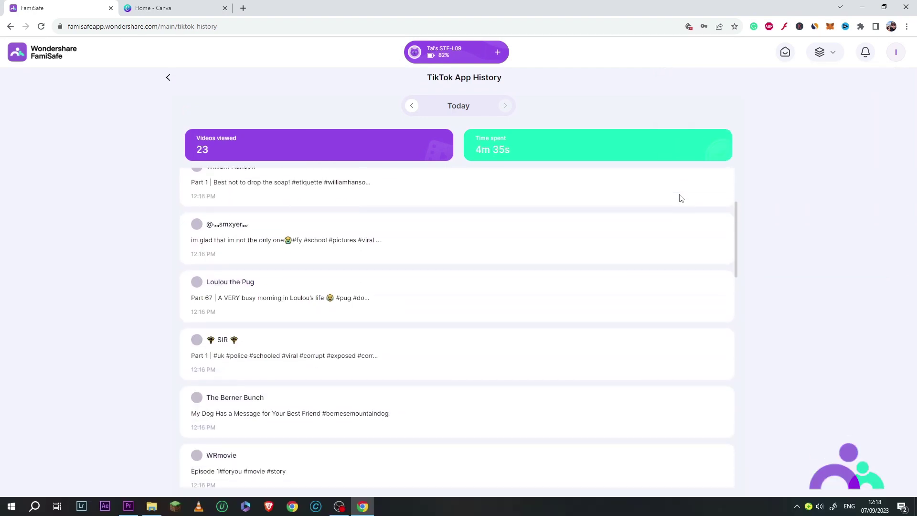
{"action": "scroll", "coordinate": [681, 198], "scroll_direction": "up", "scroll_amount": 5}
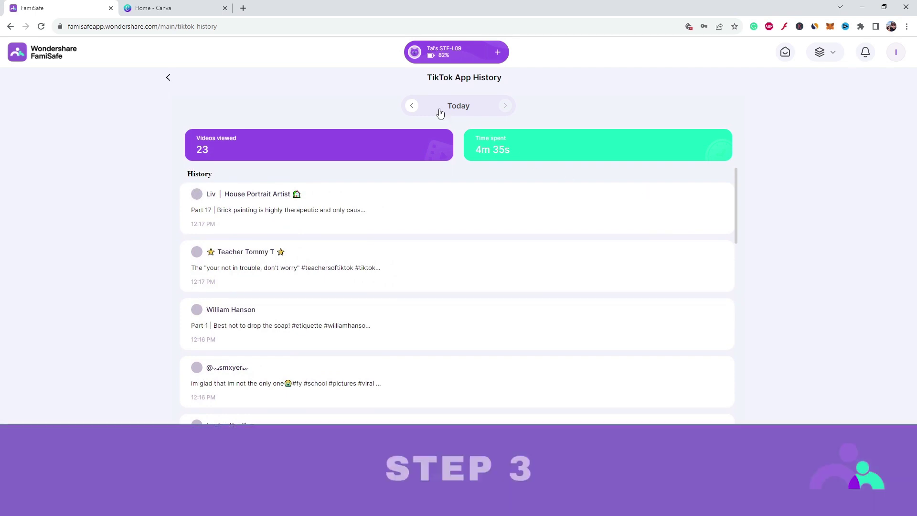
{"action": "left_click", "coordinate": [456, 107]}
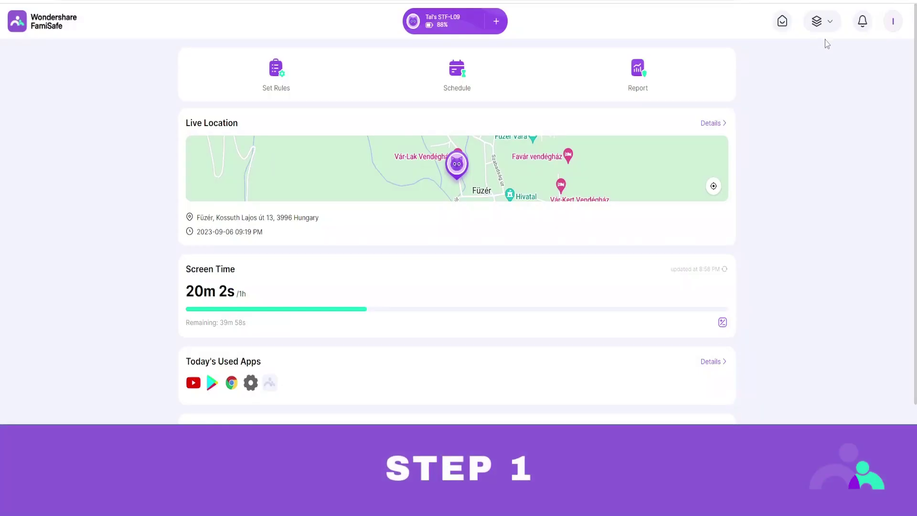
In Browser History, change the egg-incubator search's rule from Block to Allow and save
{"action": "left_click", "coordinate": [825, 26]}
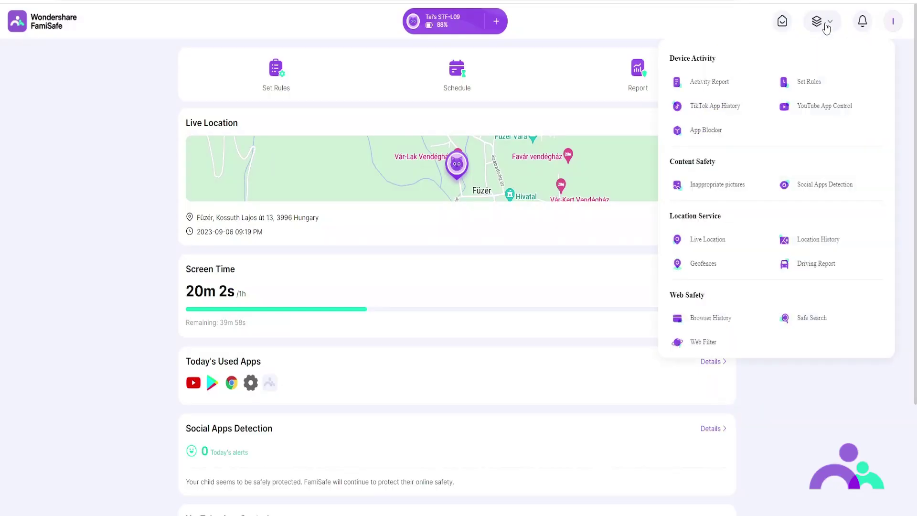
{"action": "left_click", "coordinate": [704, 318]}
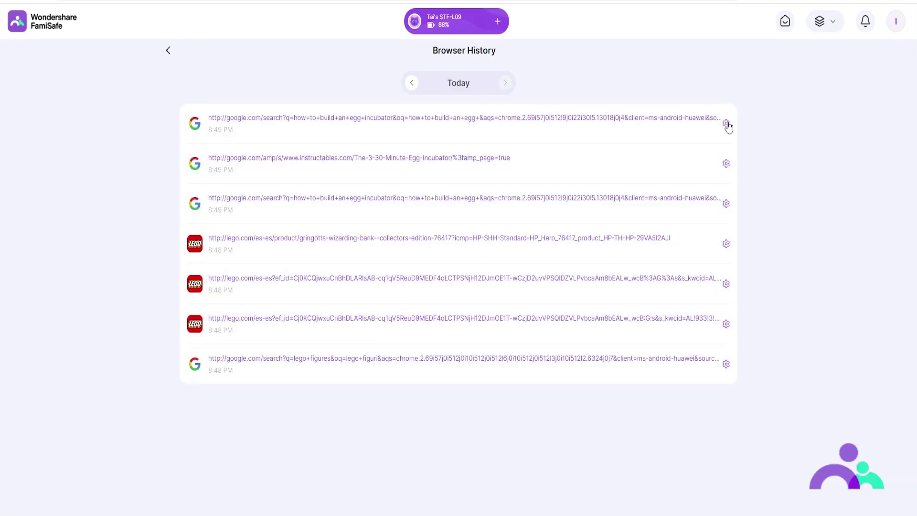
{"action": "left_click", "coordinate": [726, 124]}
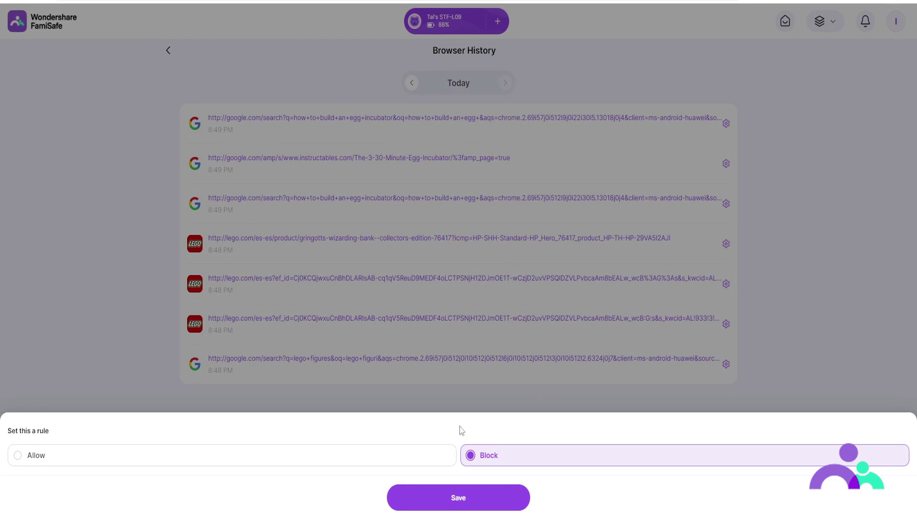
{"action": "left_click", "coordinate": [426, 460]}
{"action": "left_click", "coordinate": [463, 499]}
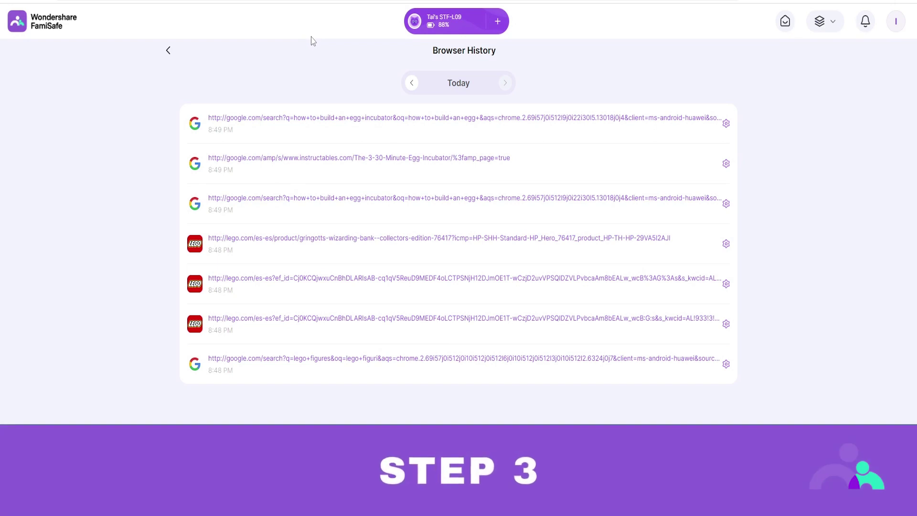
Check yesterday's browsing history, return to today, and bring up the date calendar
{"action": "left_click", "coordinate": [410, 84]}
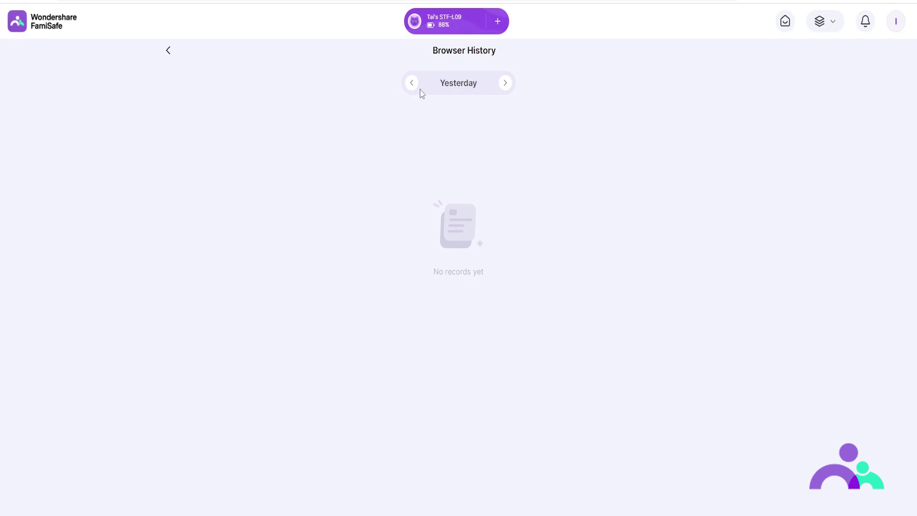
{"action": "left_click", "coordinate": [505, 83]}
{"action": "left_click", "coordinate": [458, 84]}
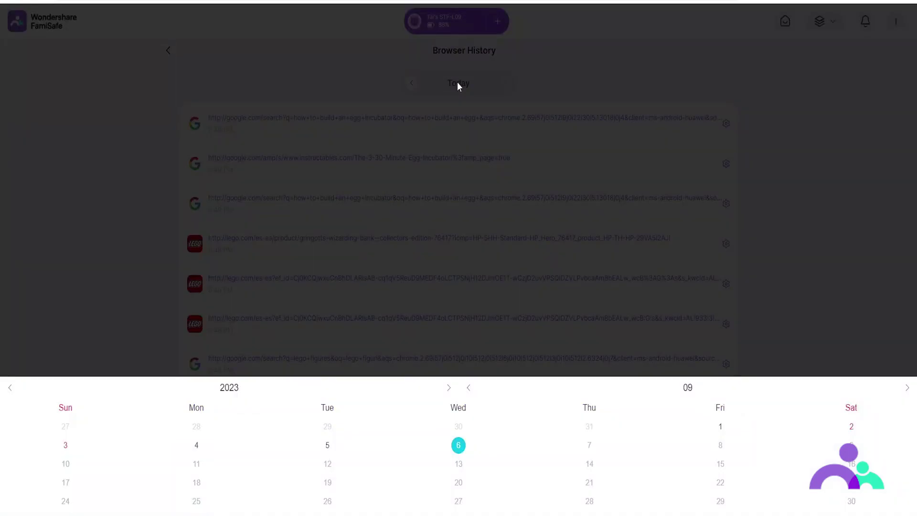